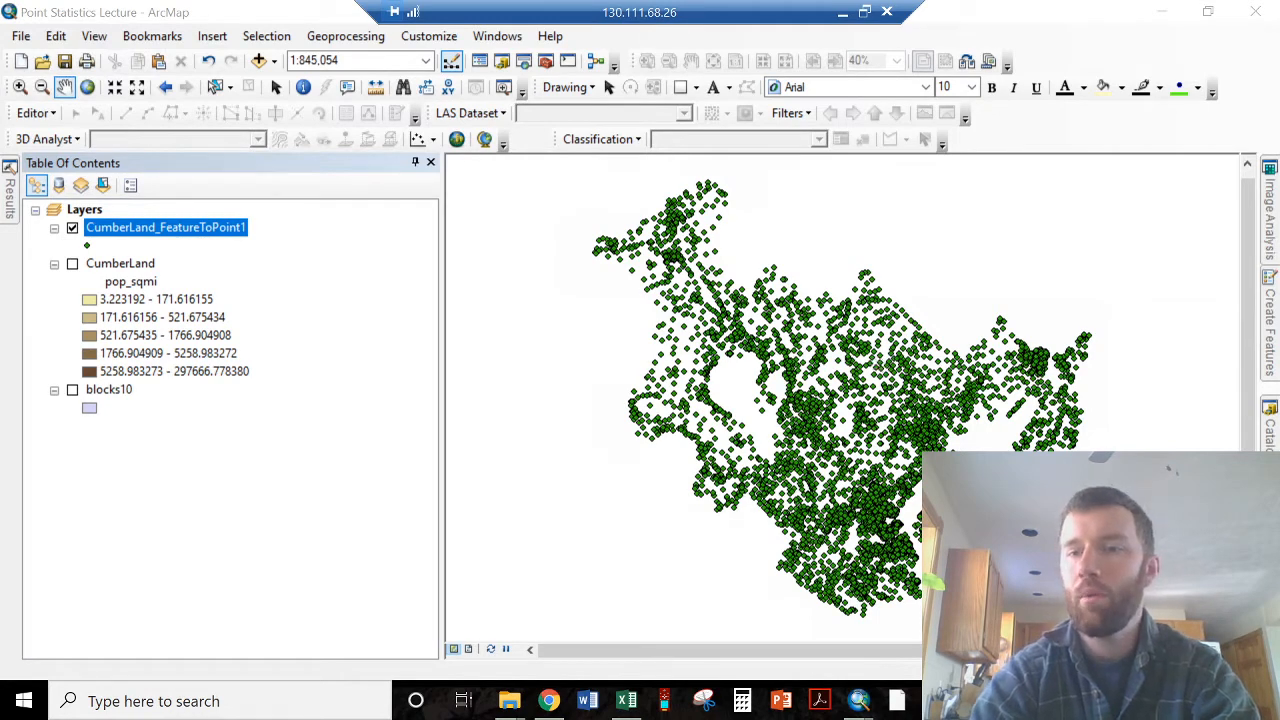
# Step: Search the tools for "point density" and open the Point Density (Spatial Analyst) tool
pyautogui.click(1270, 498)
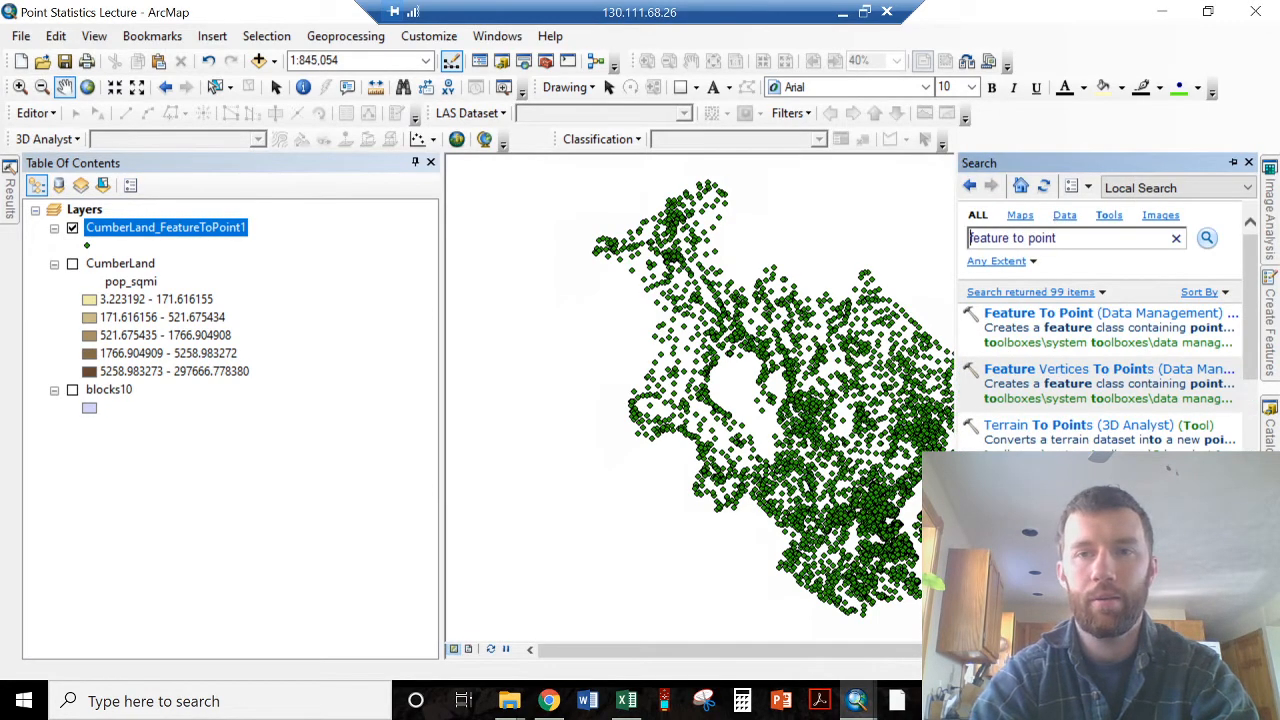
pyautogui.moveTo(1062, 238); pyautogui.dragTo(857, 213)
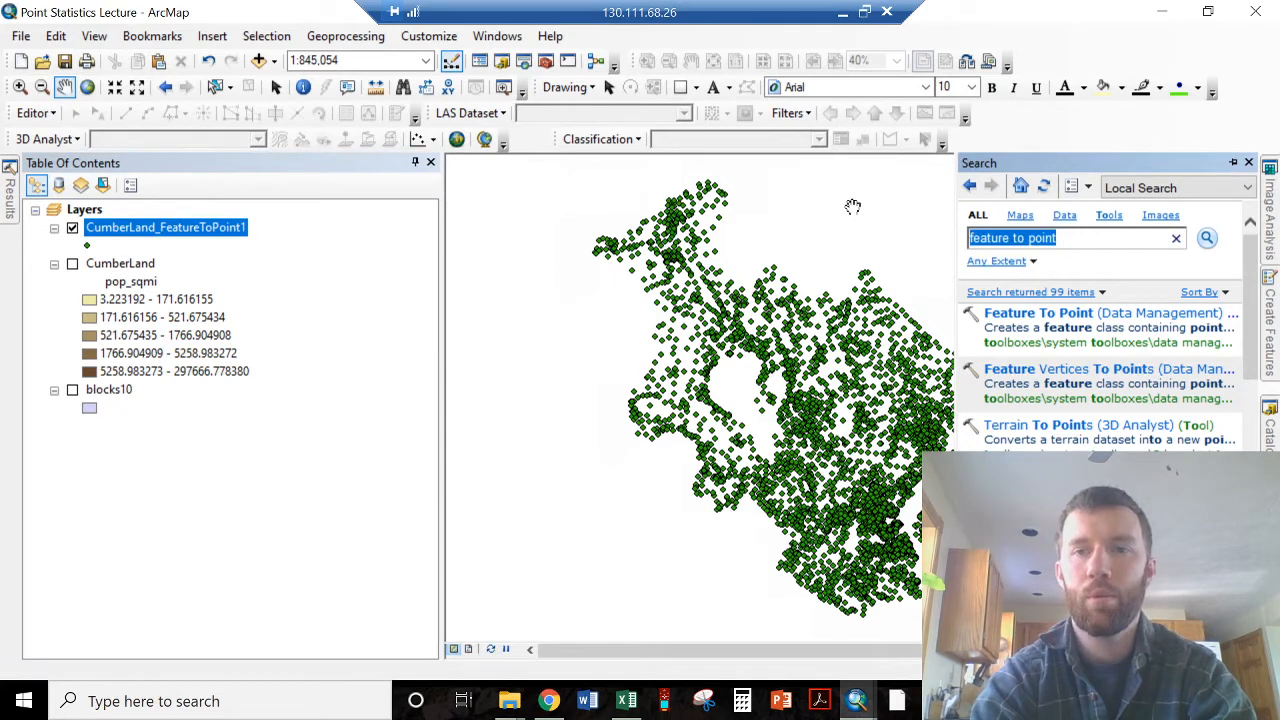
pyautogui.write('pio')
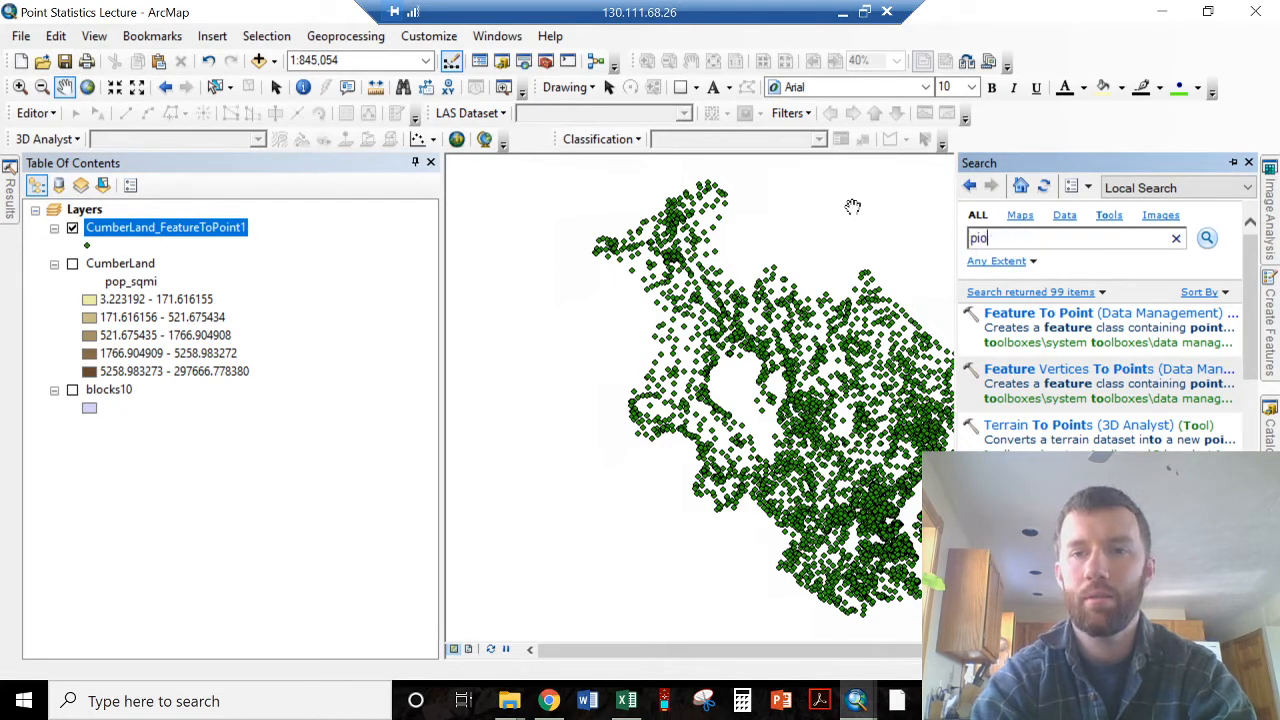
pyautogui.write('nt den')
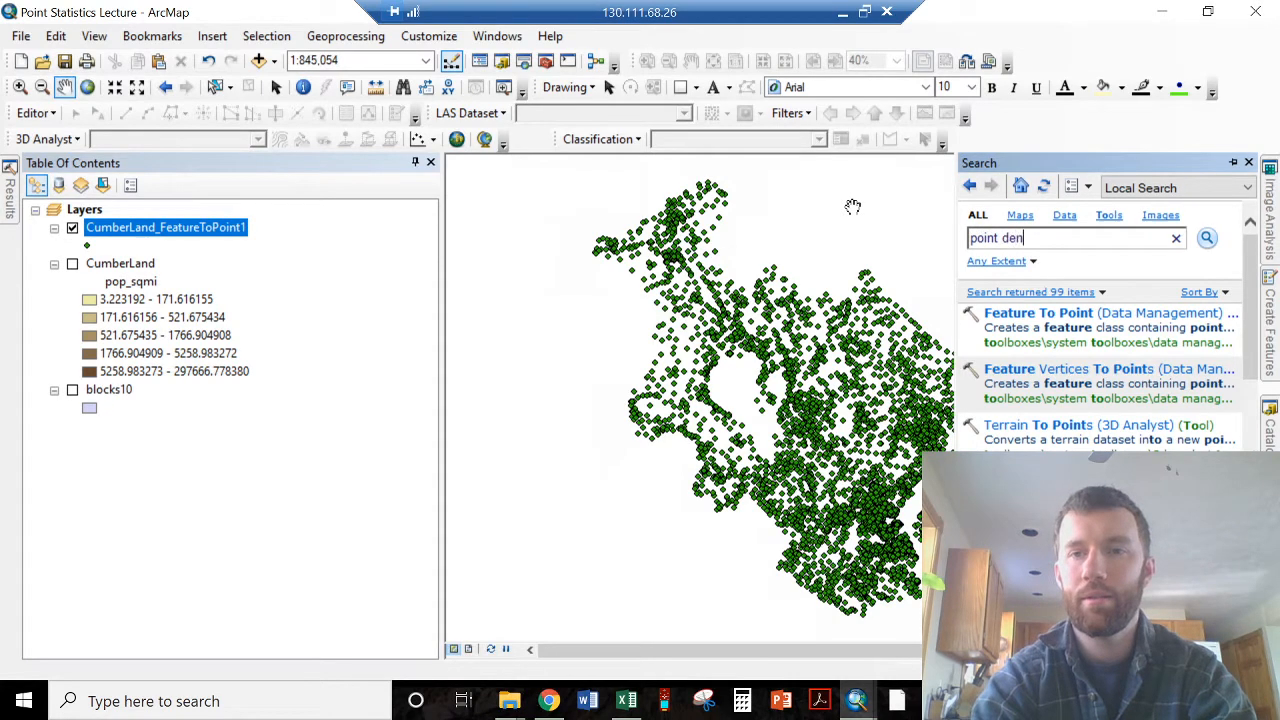
pyautogui.write('sity')
pyautogui.press('Return')
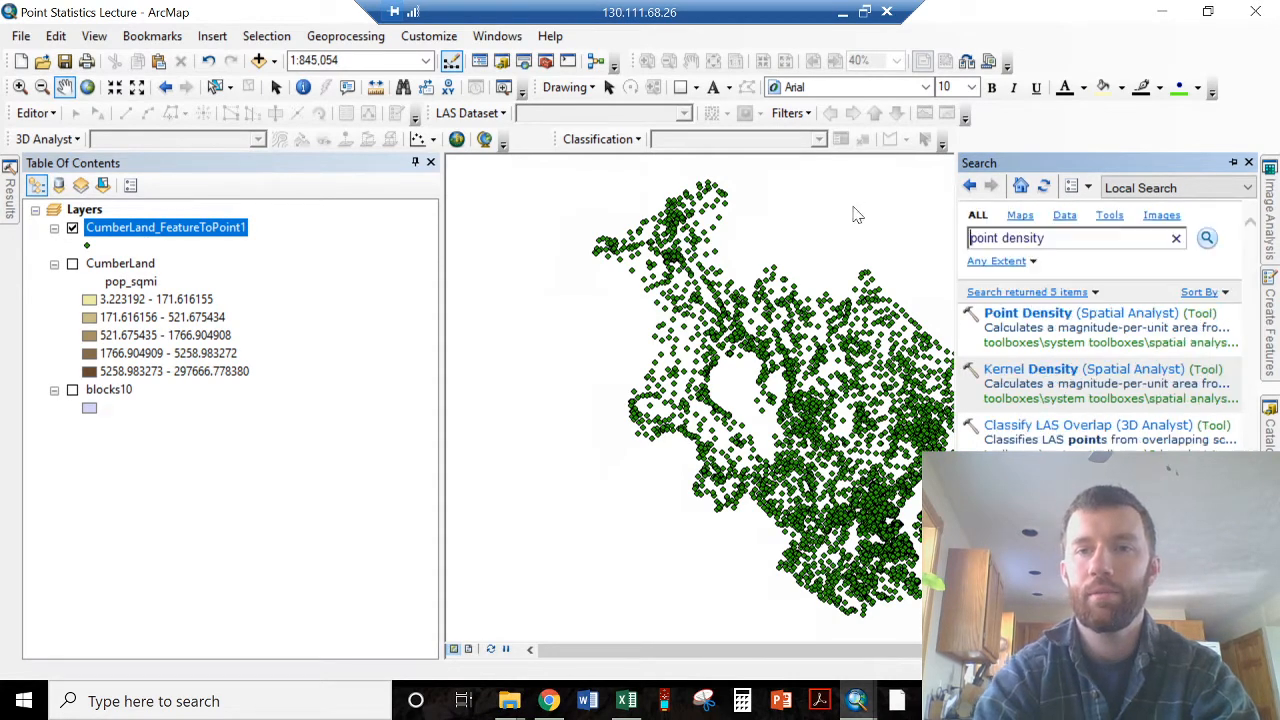
pyautogui.click(1100, 314)
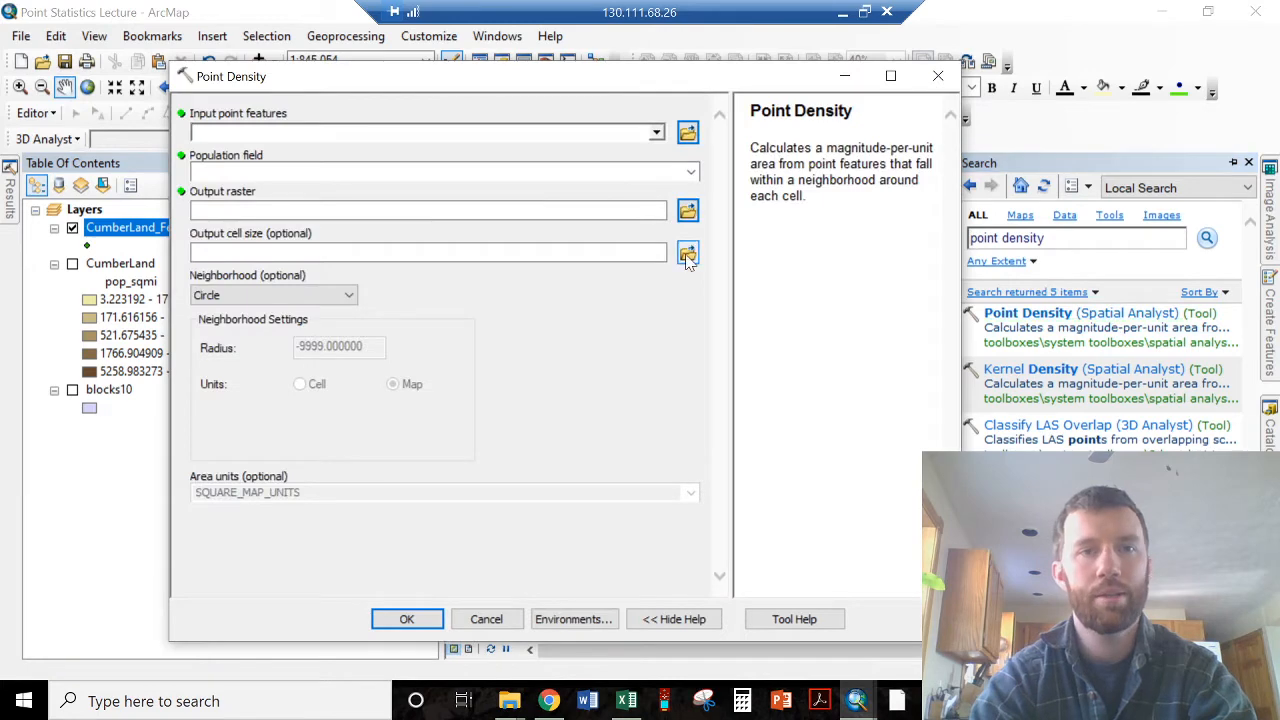
# Step: Set the input point features to CumberLand_FeatureToPoint1 and the population field to NONE
pyautogui.click(656, 132)
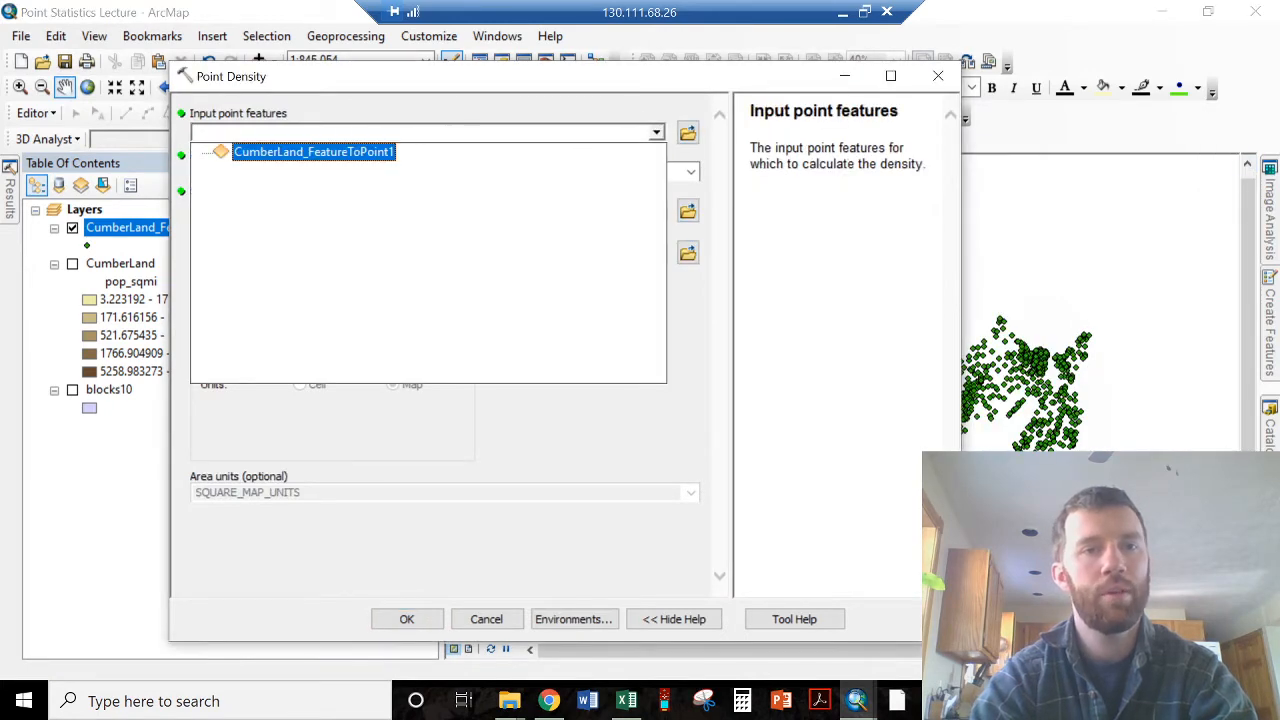
pyautogui.click(309, 152)
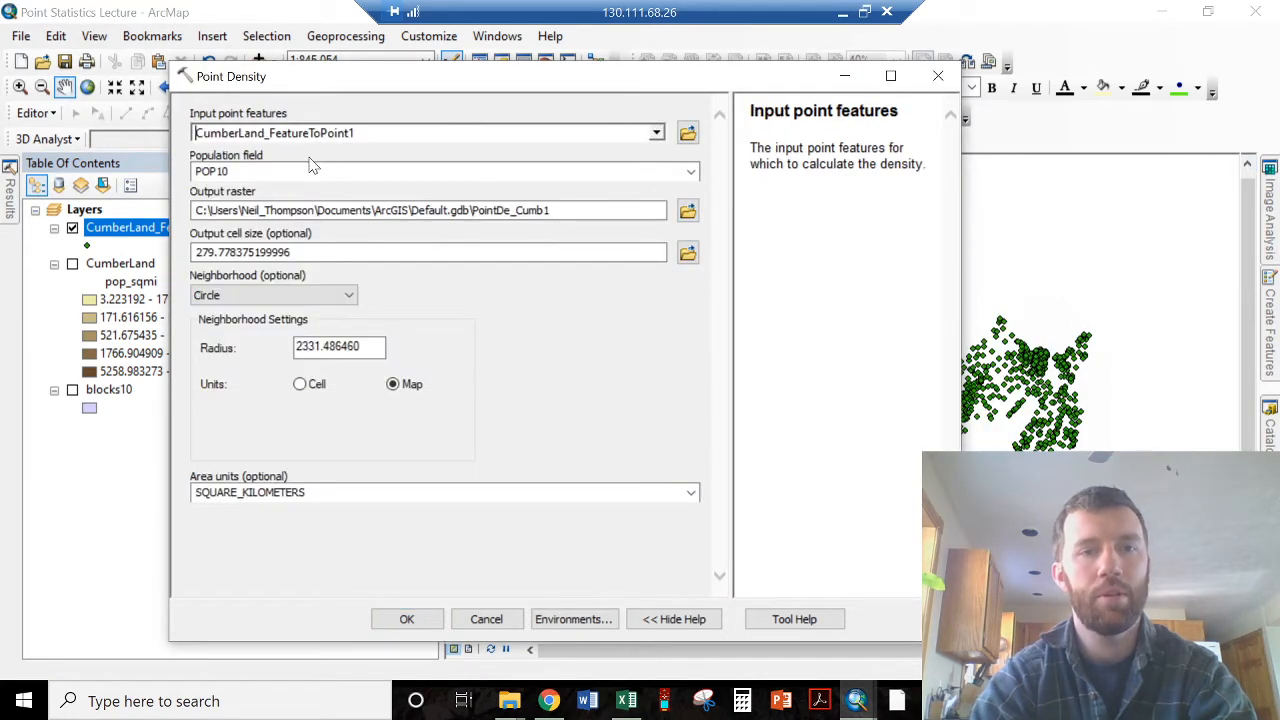
pyautogui.click(690, 173)
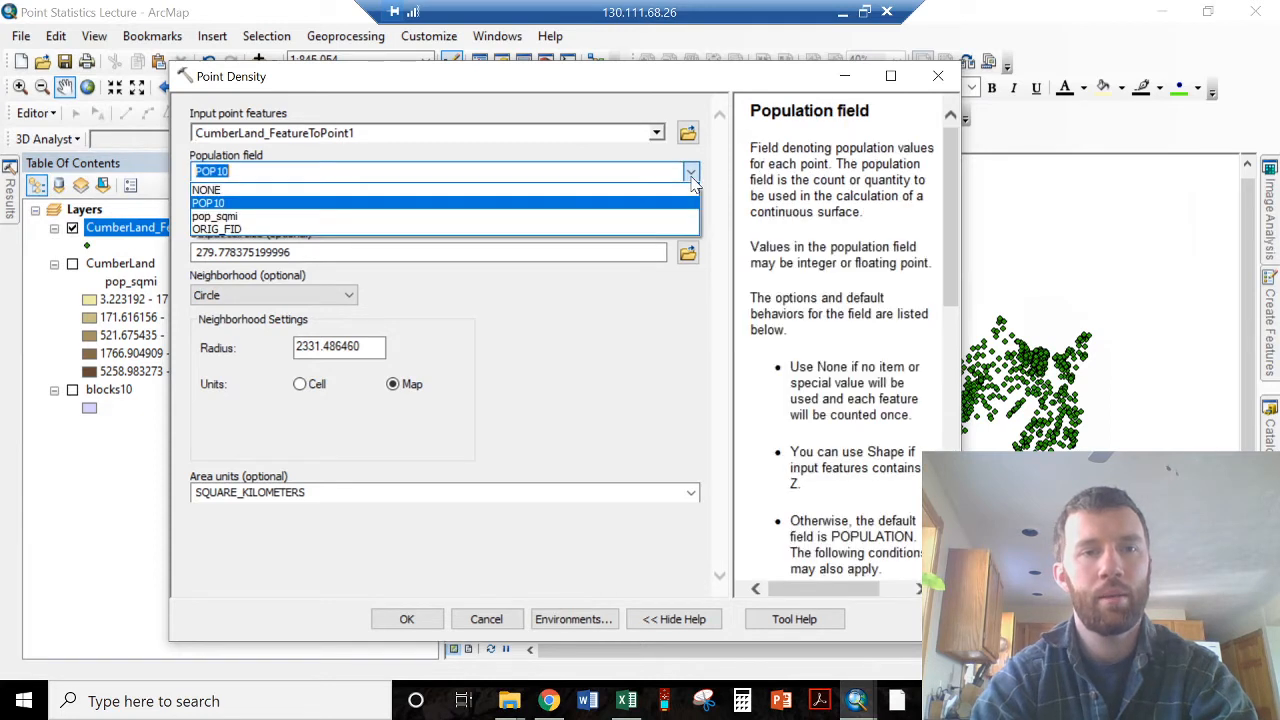
pyautogui.click(362, 195)
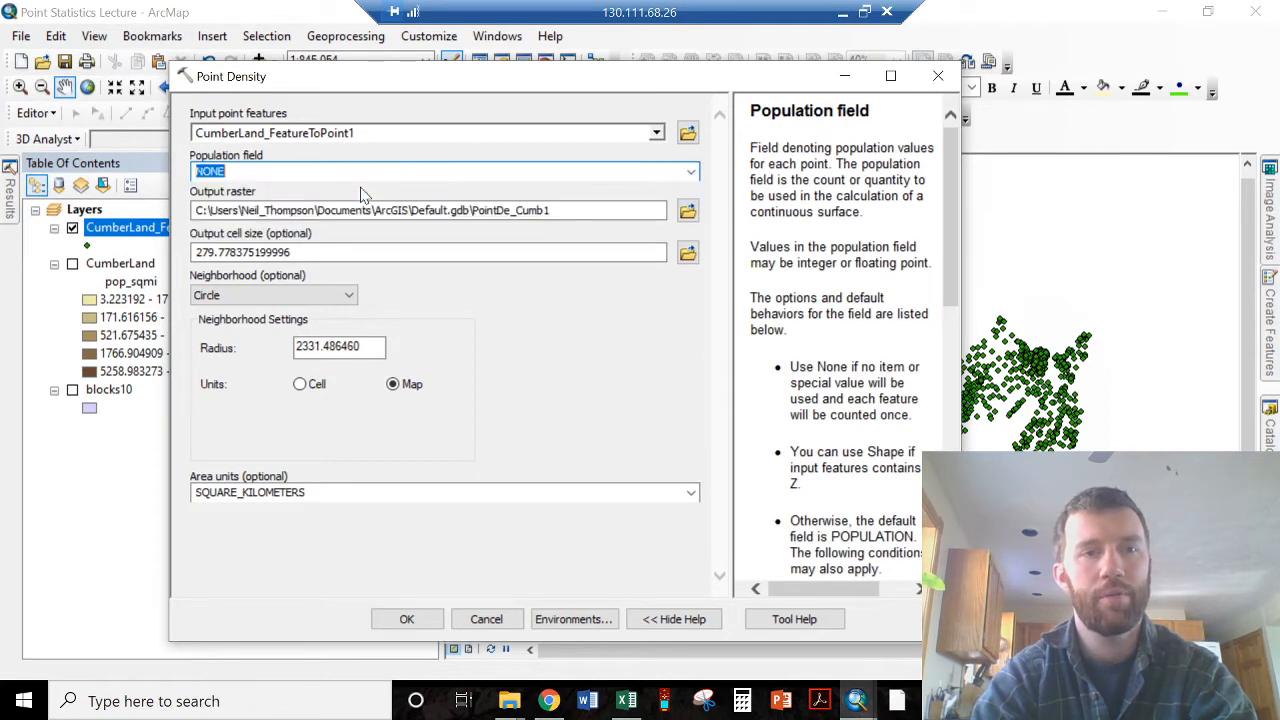
pyautogui.click(628, 356)
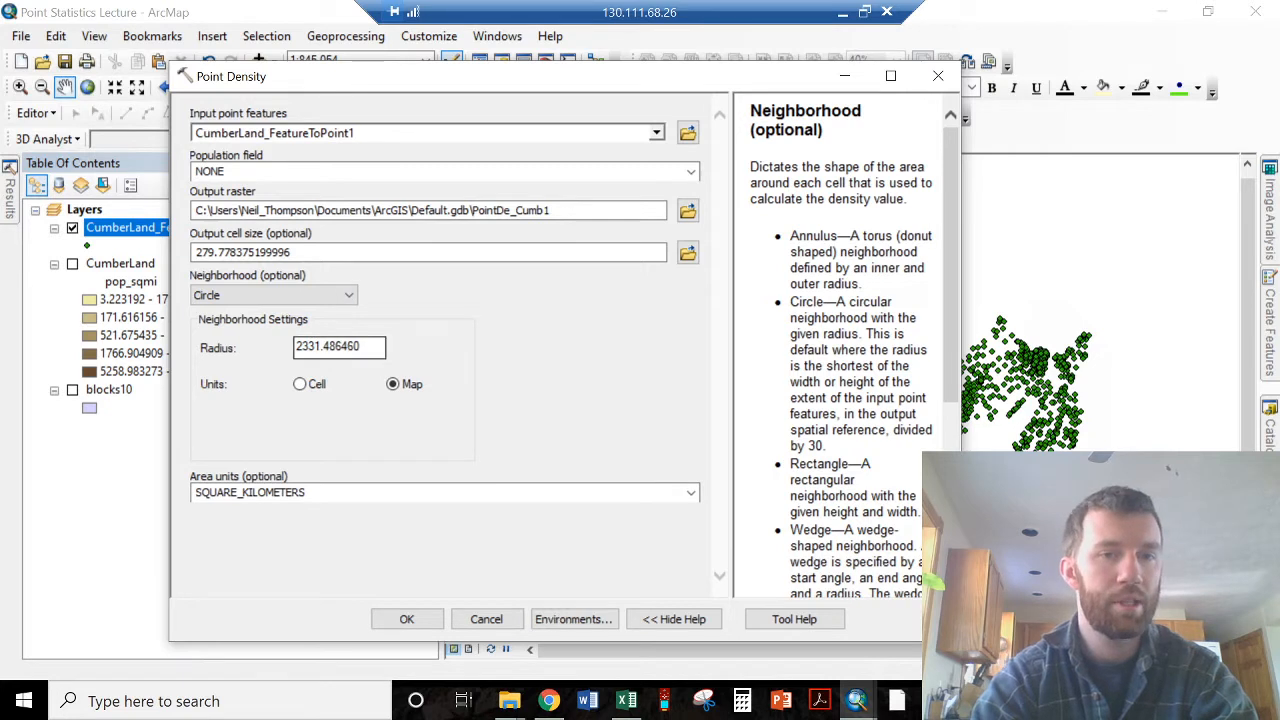
# Step: Set the output cell size to 300 and the circle neighborhood radius to 2500 map units, and run Point Density
pyautogui.click(360, 346)
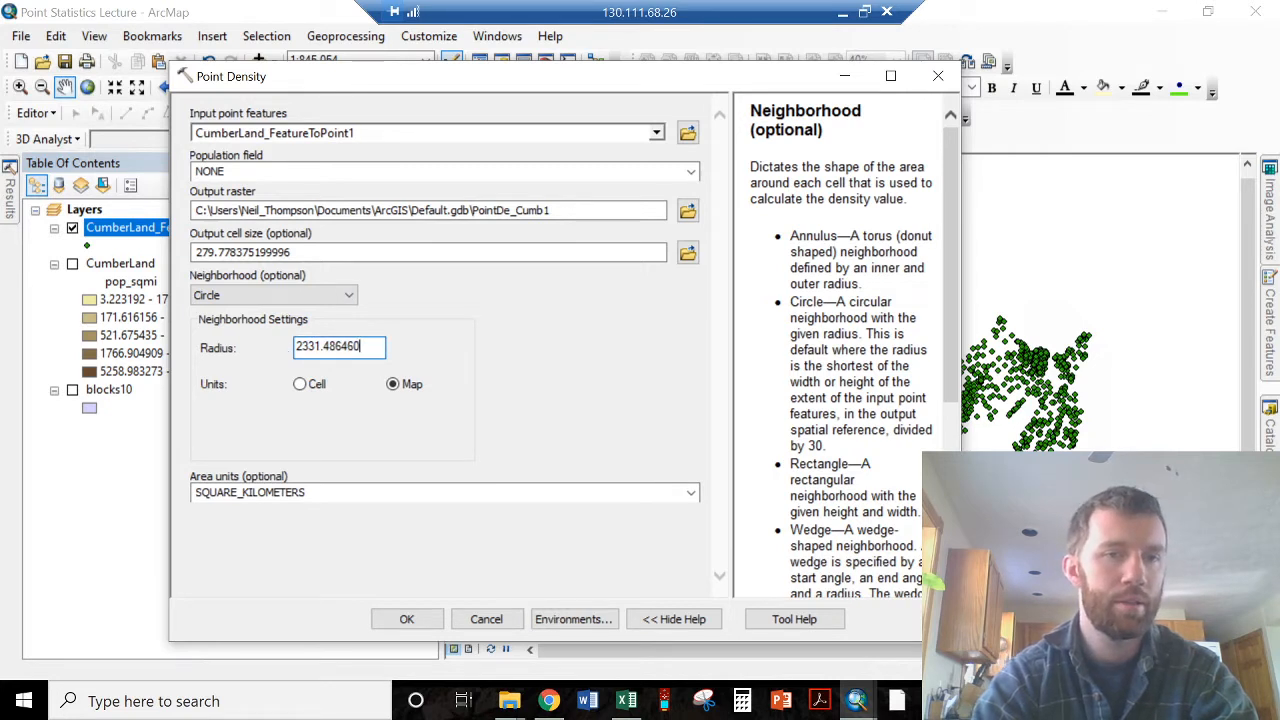
pyautogui.moveTo(292, 252); pyautogui.dragTo(196, 252)
pyautogui.write('300')
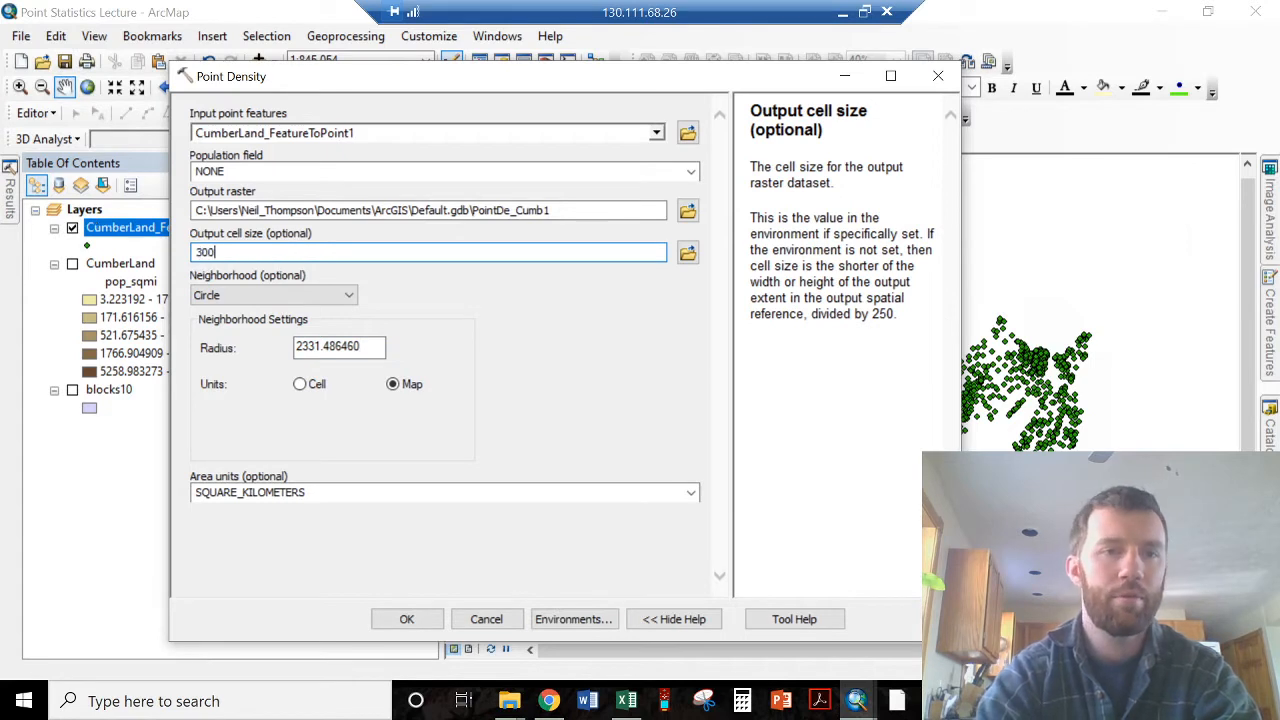
pyautogui.click(325, 346)
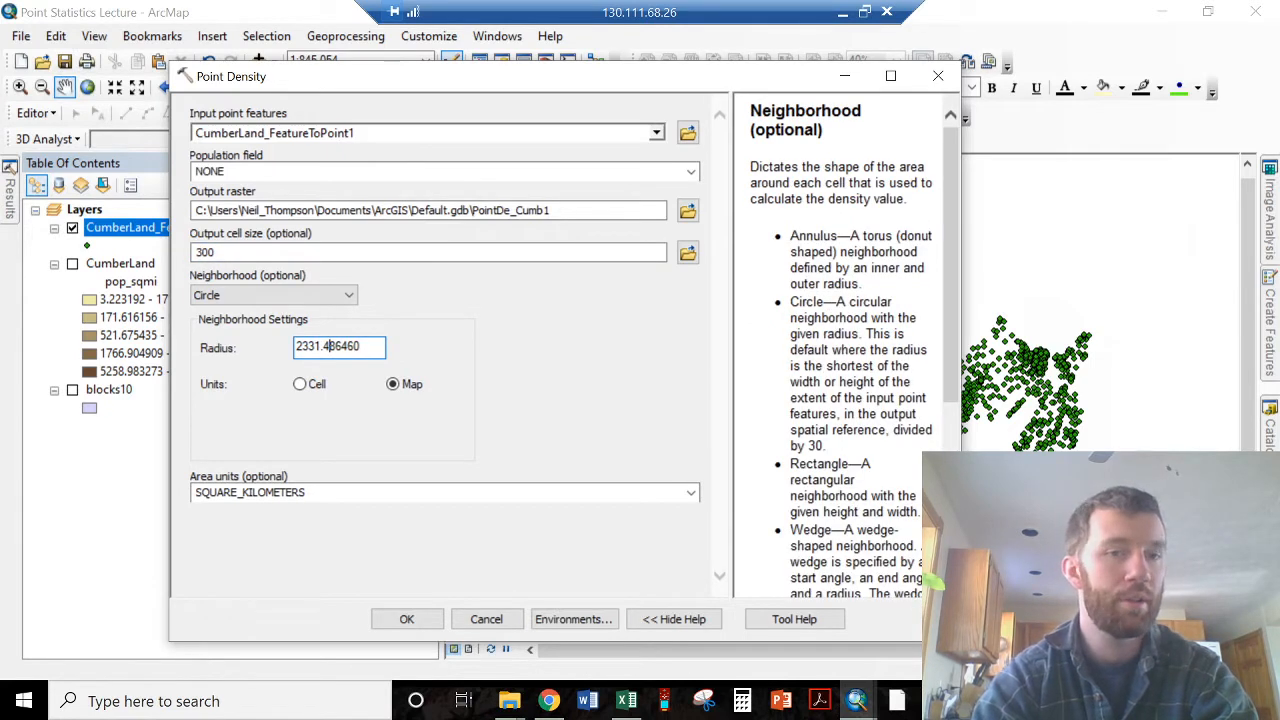
pyautogui.doubleClick(325, 346)
pyautogui.write('250')
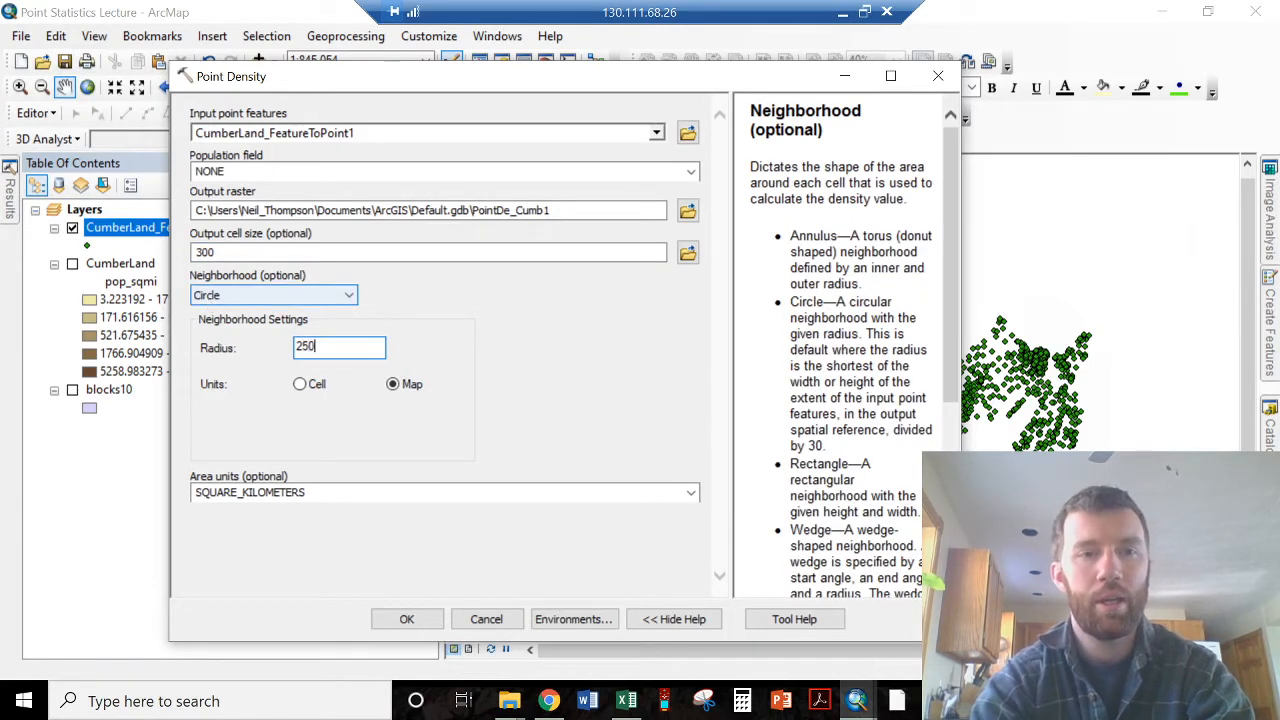
pyautogui.write('0')
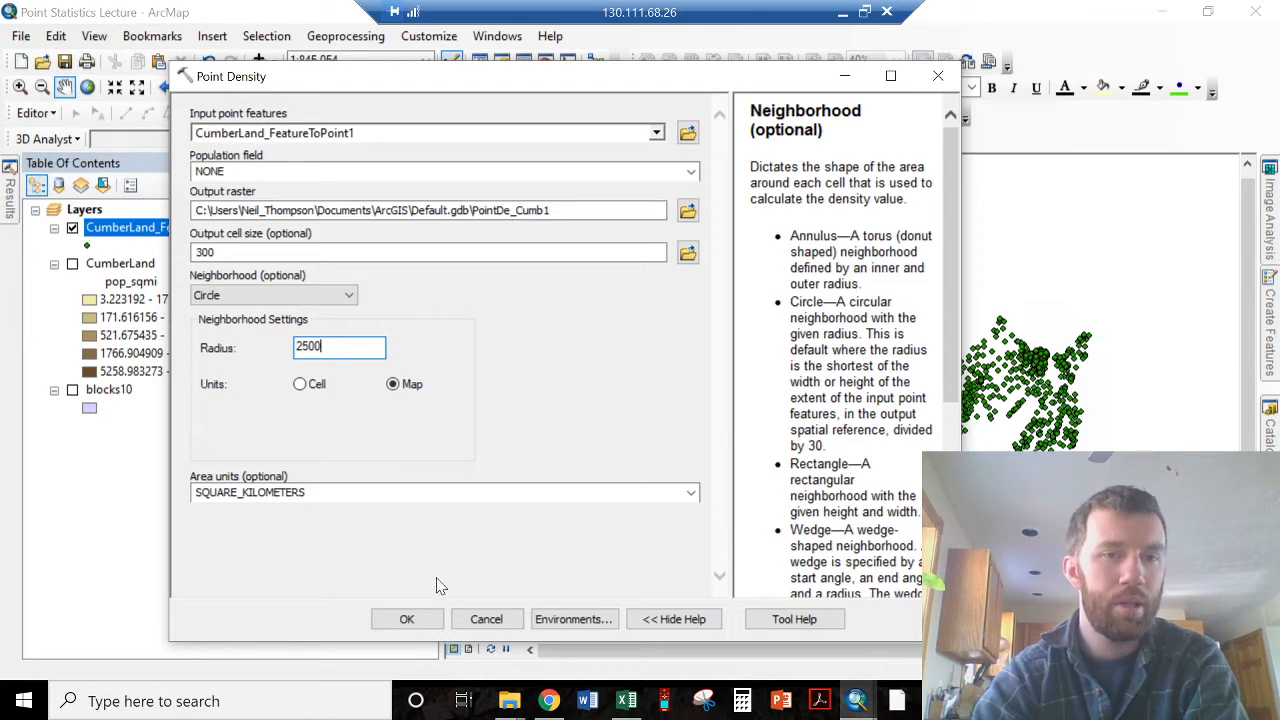
pyautogui.click(407, 621)
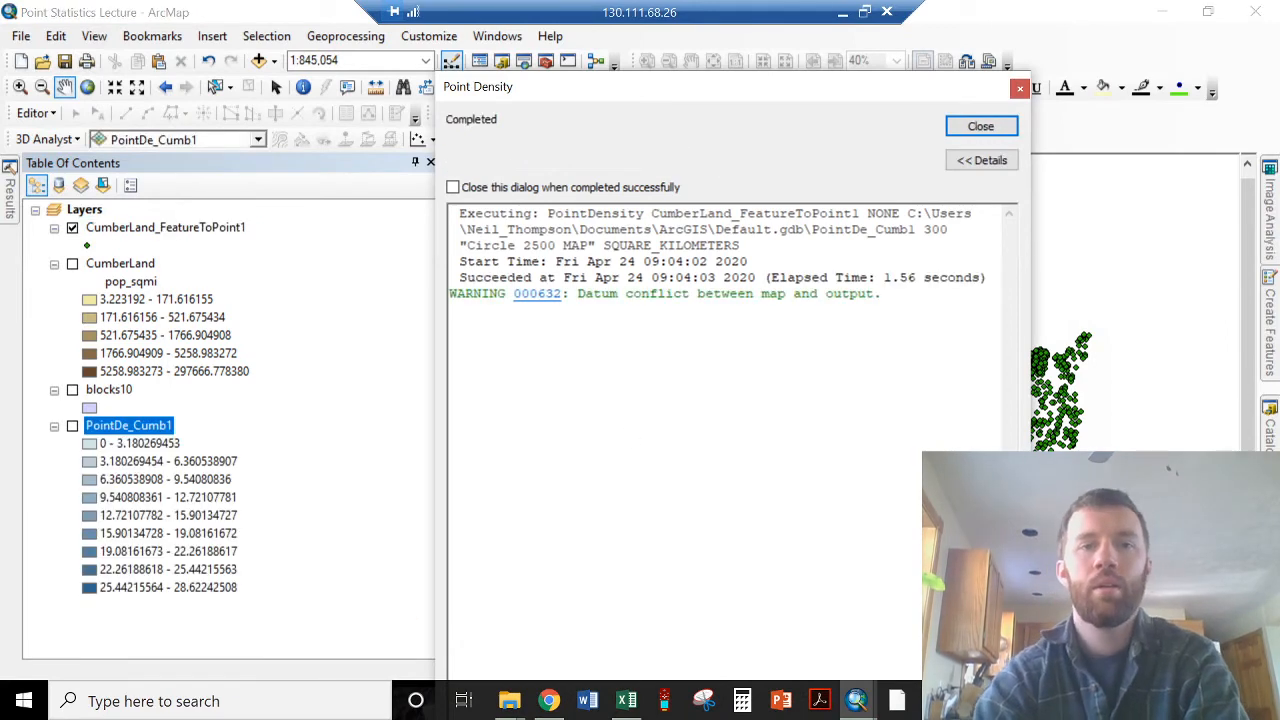
pyautogui.click(980, 126)
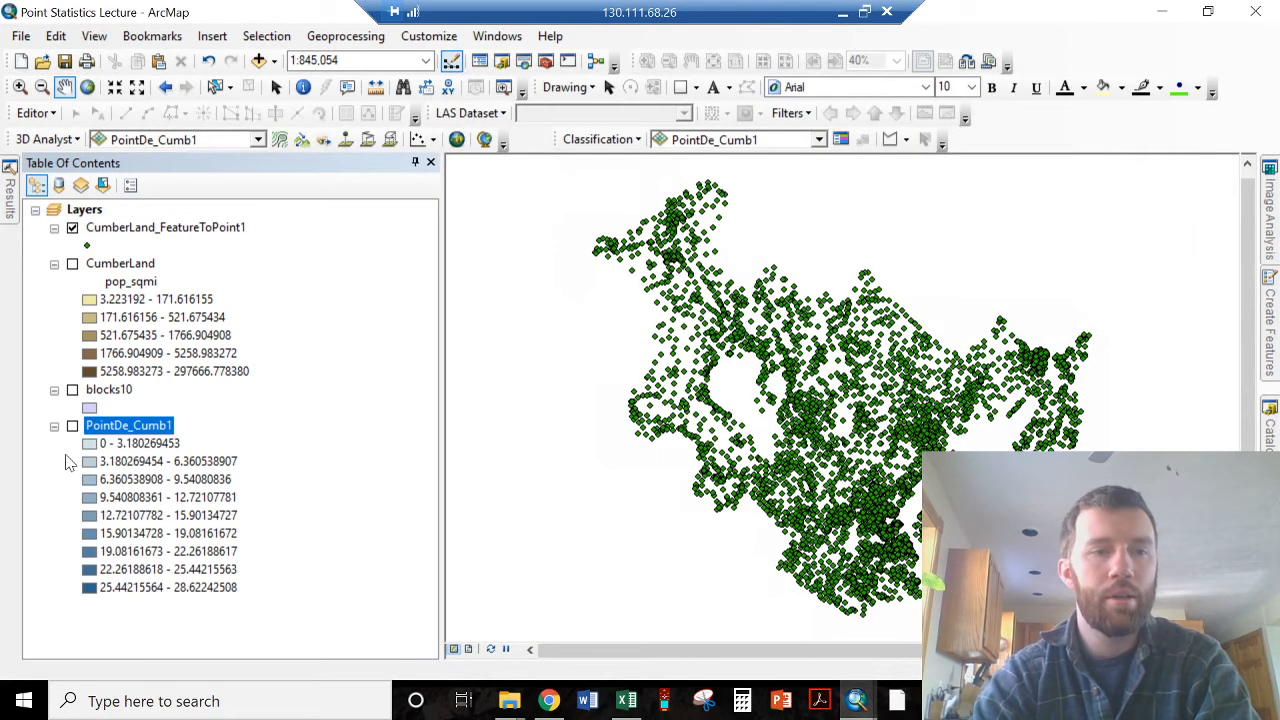
# Step: Display the PointDe_Cumb1 density raster and hide the CumberLand_FeatureToPoint1 layer
pyautogui.click(72, 426)
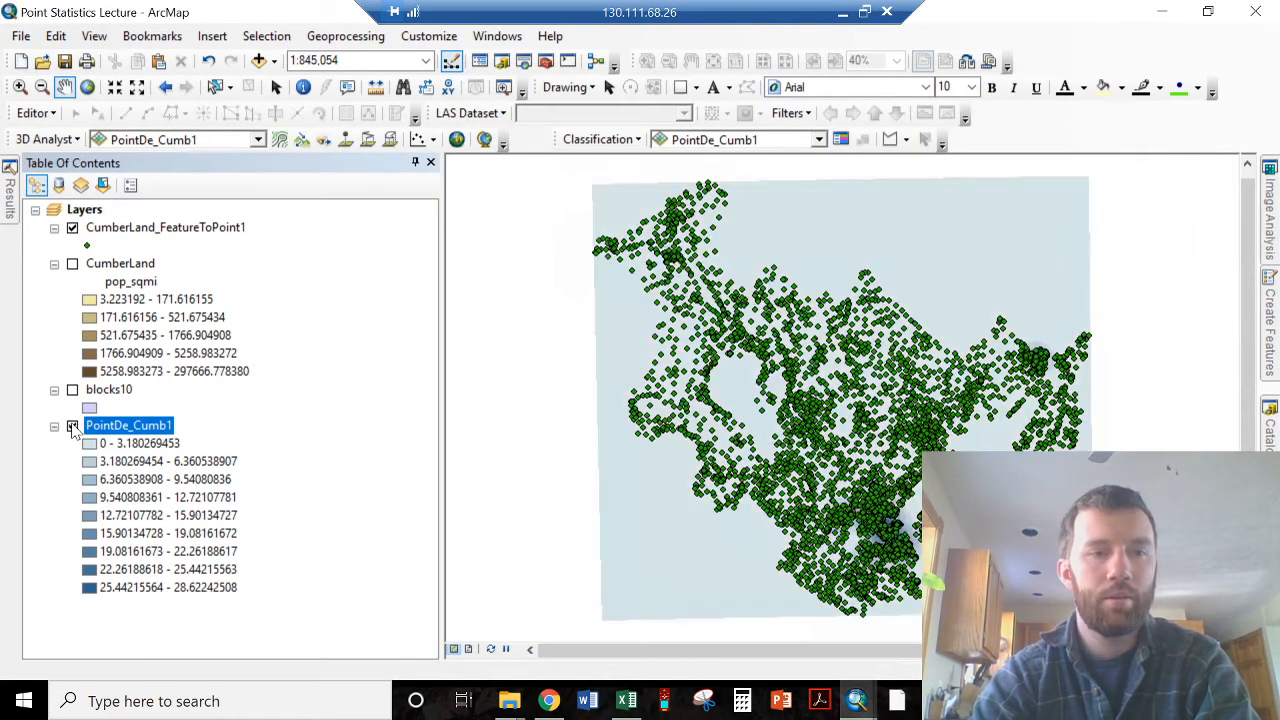
pyautogui.click(72, 228)
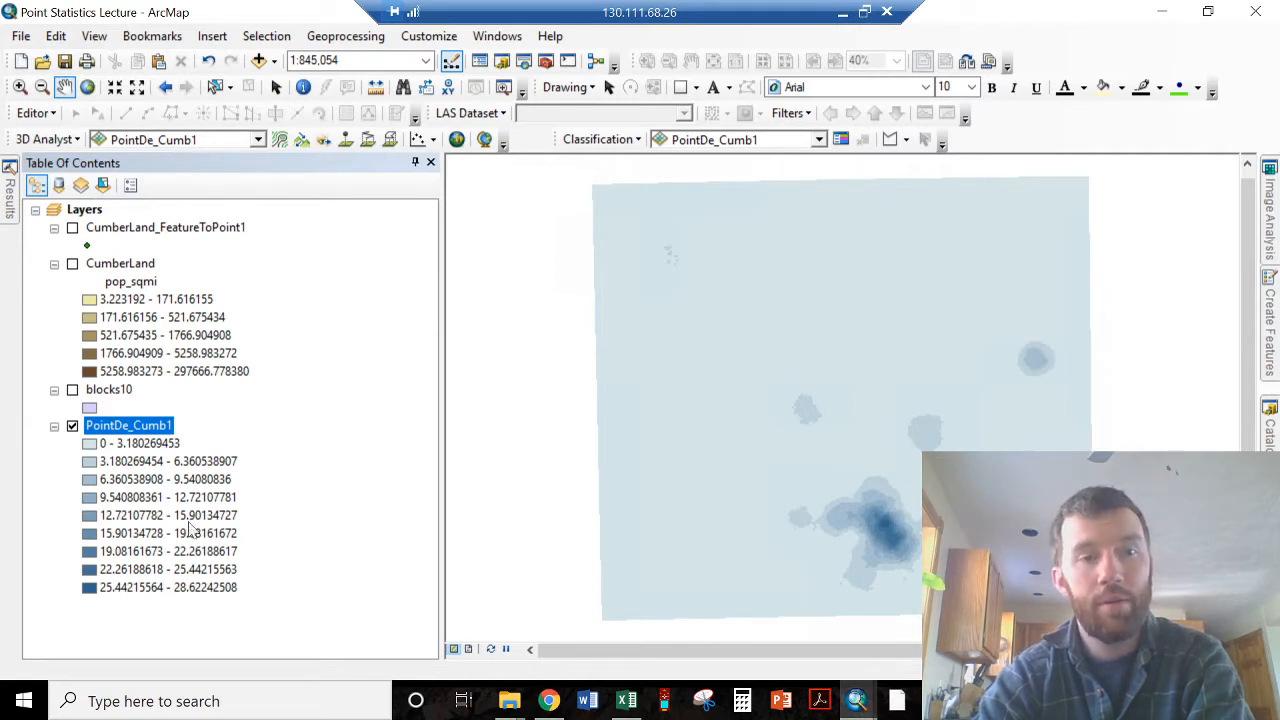
# Step: Change the PointDe_Cumb1 raster's classification method to Quantile
pyautogui.doubleClick(140, 426)
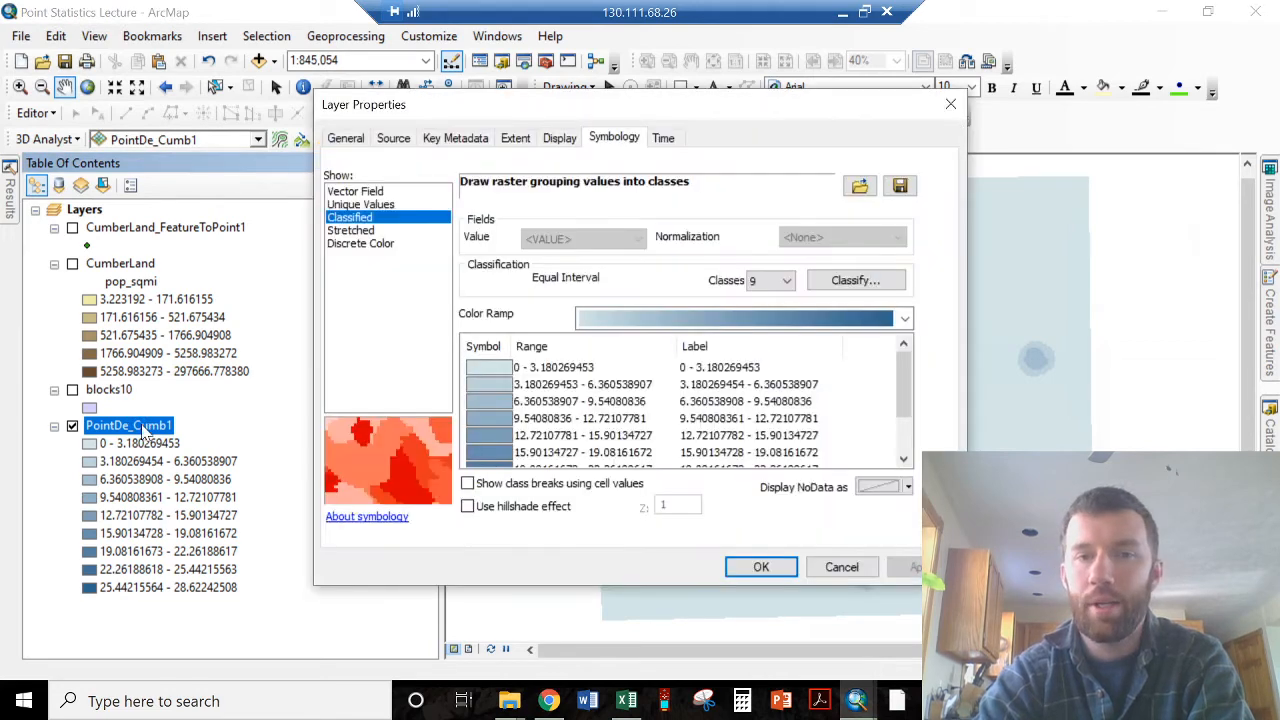
pyautogui.click(836, 280)
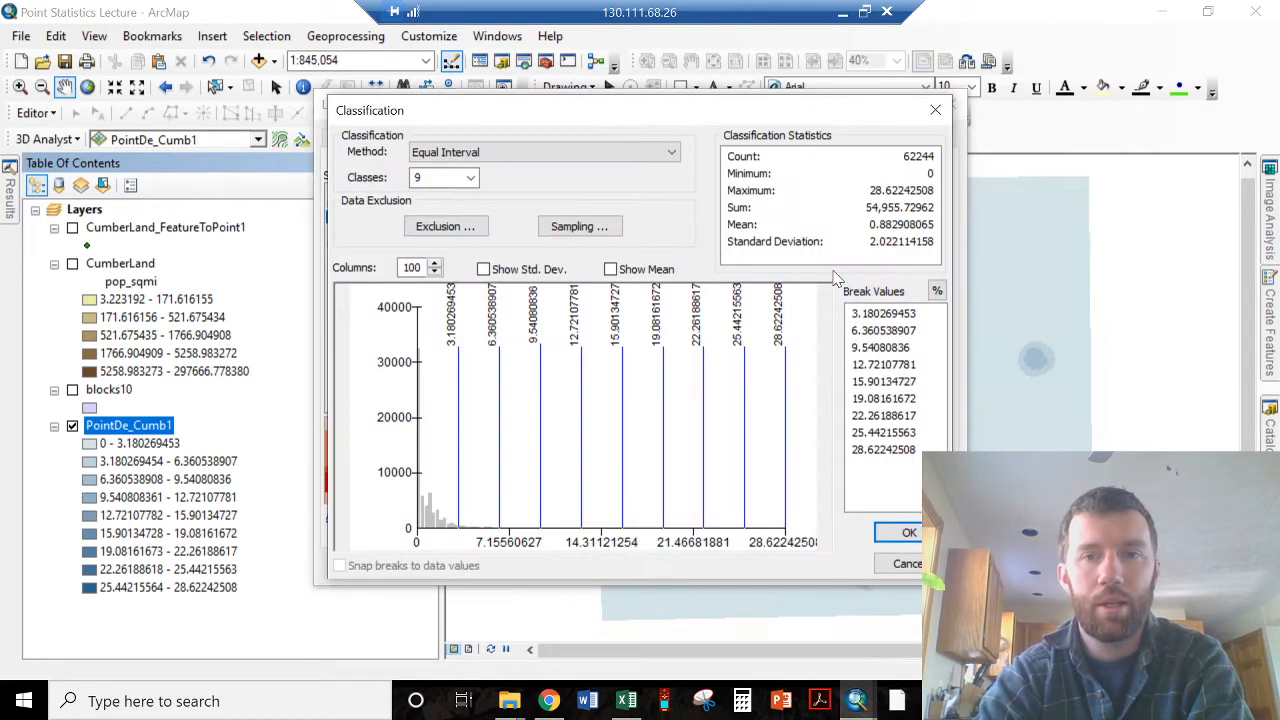
pyautogui.click(449, 163)
pyautogui.click(449, 209)
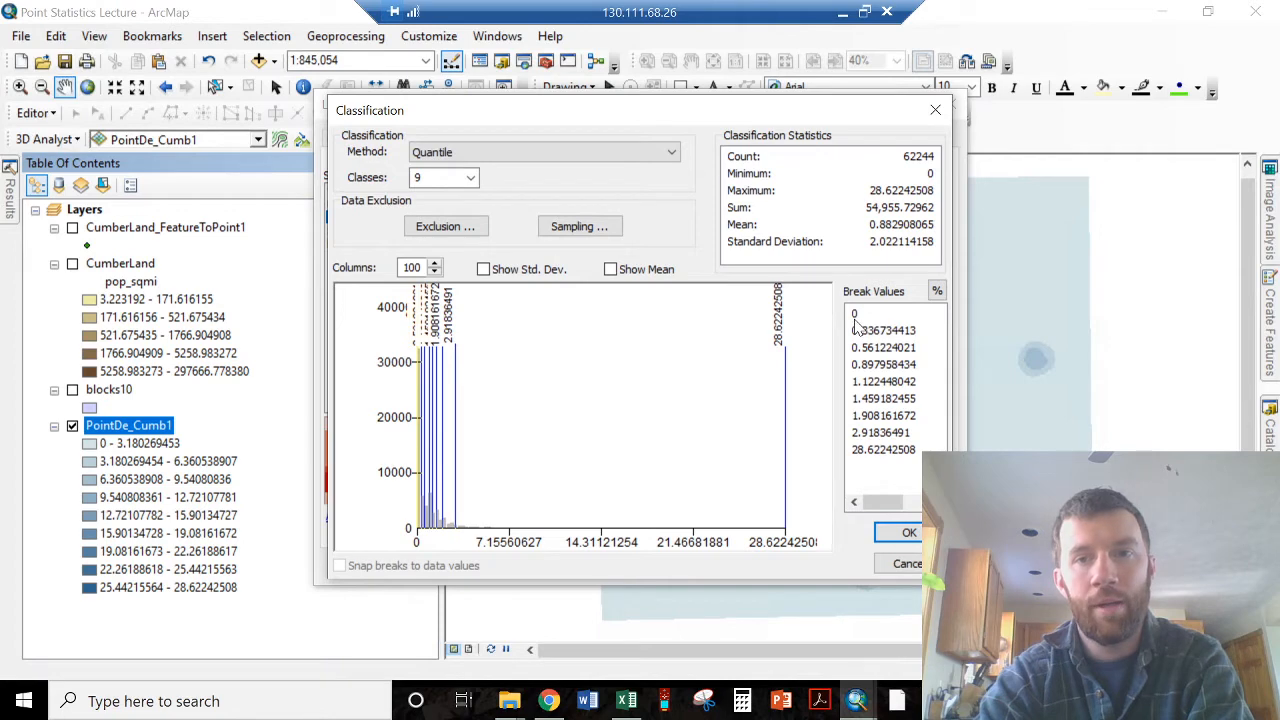
pyautogui.click(903, 531)
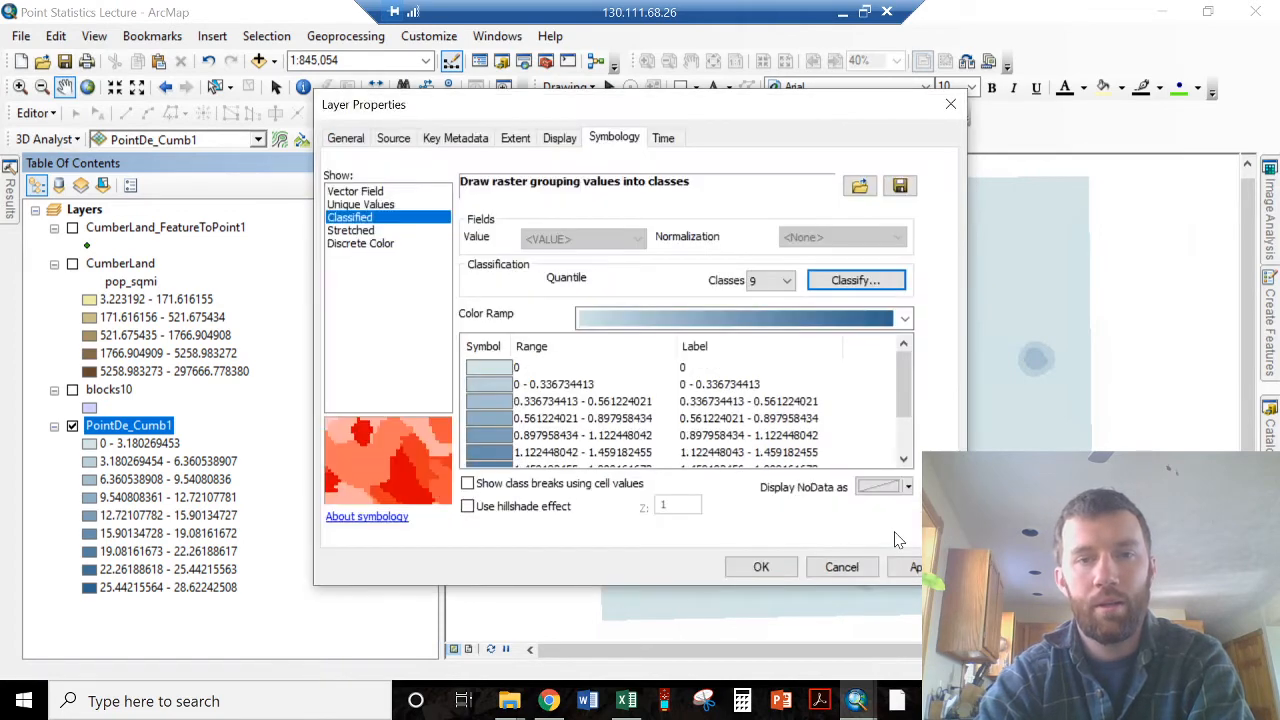
# Step: Make the symbol of the raster's 0 class blank white and apply the layer symbology
pyautogui.click(490, 369)
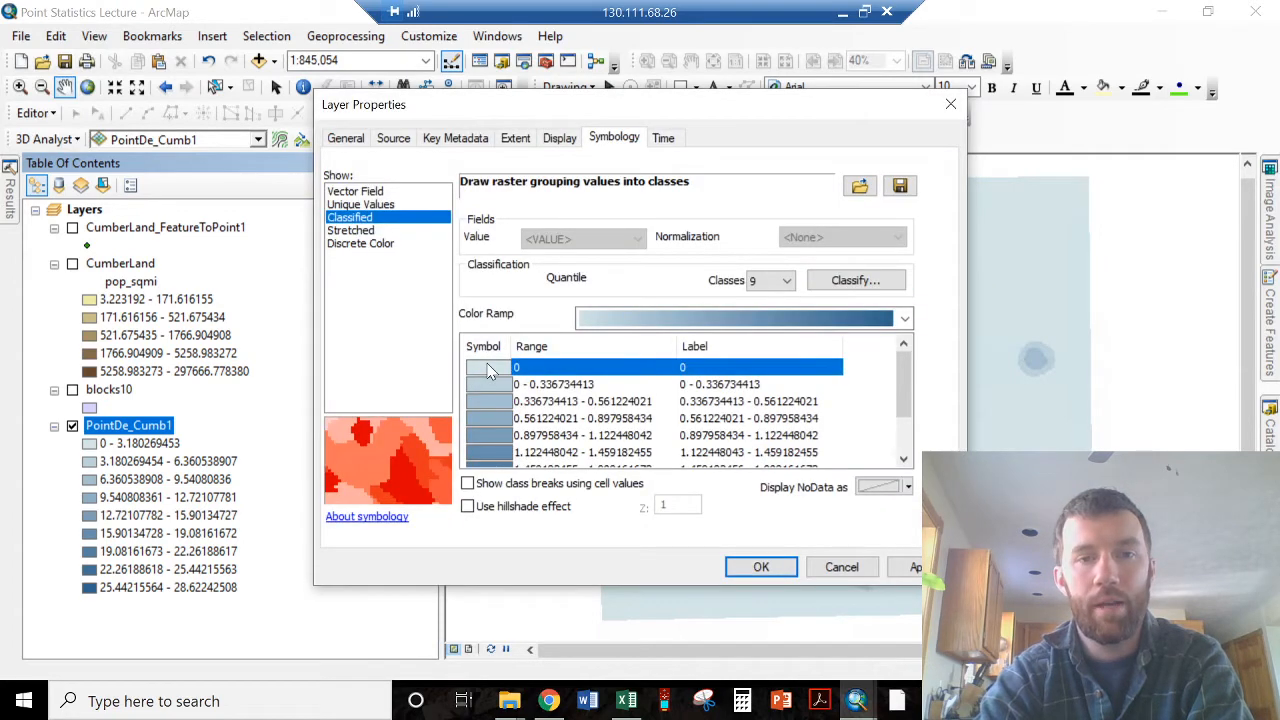
pyautogui.click(490, 369)
pyautogui.click(525, 379)
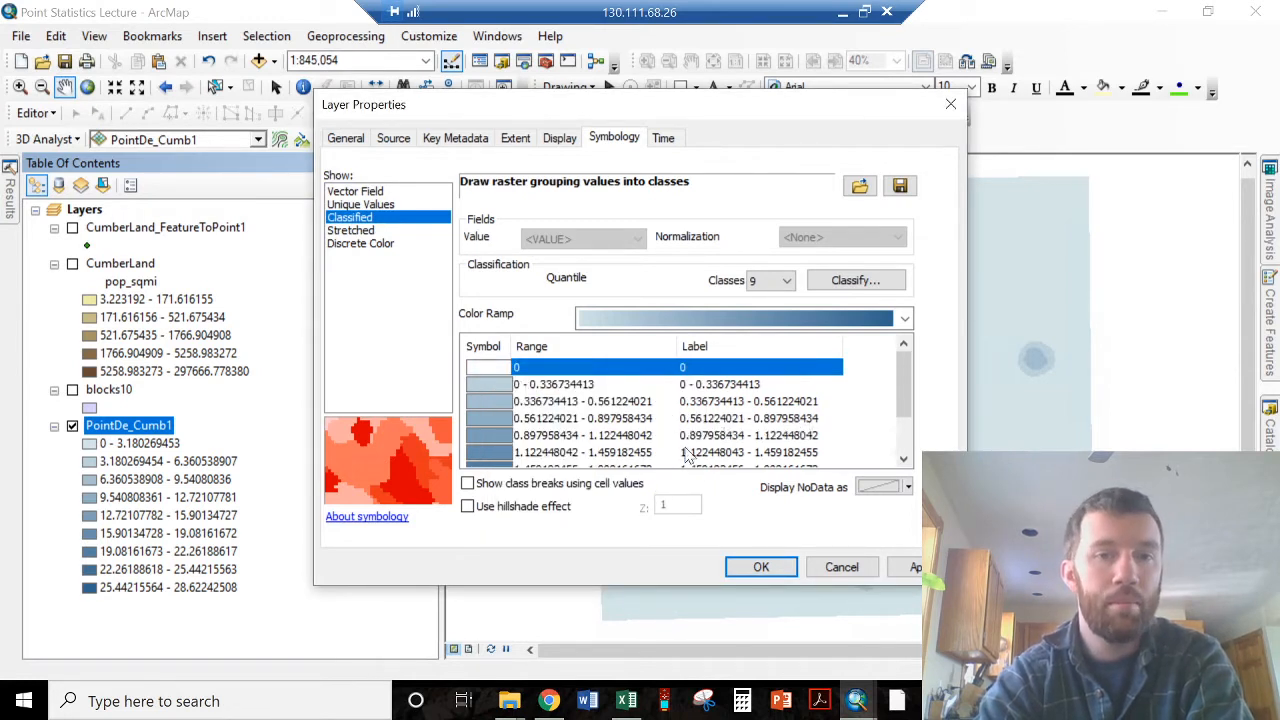
pyautogui.click(760, 567)
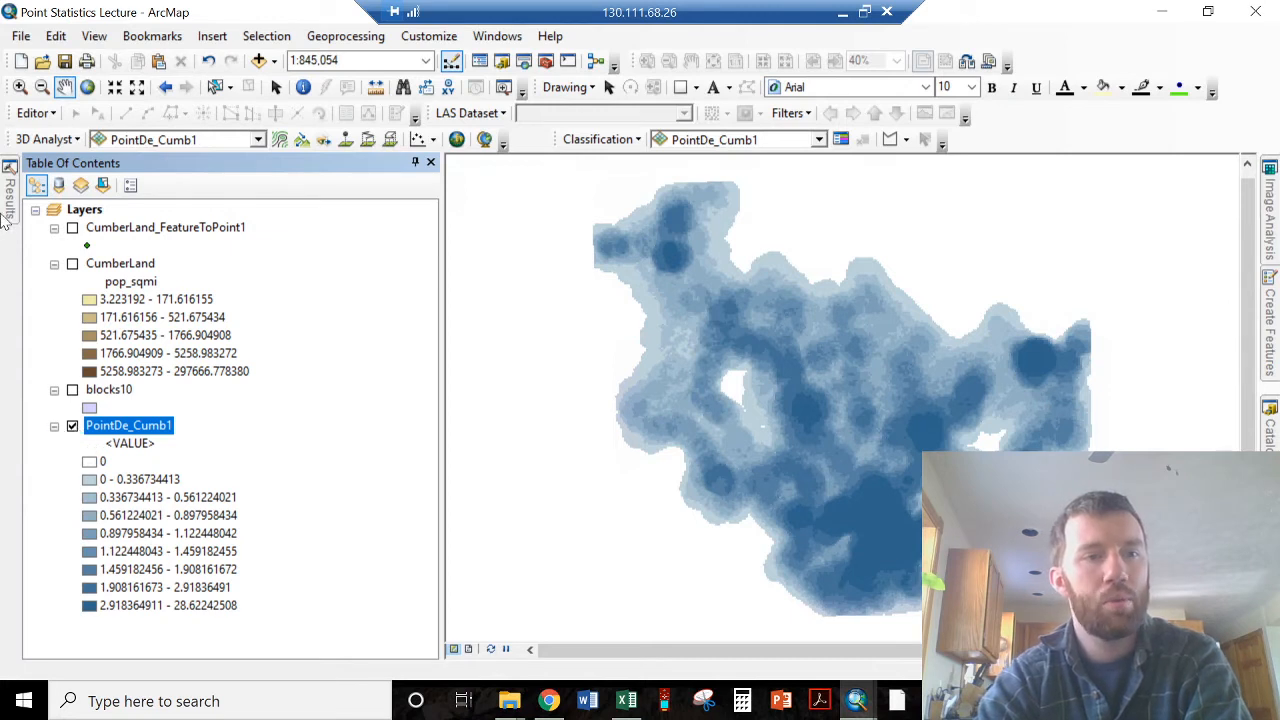
# Step: Reopen the previous Point Density run from the current session's results and set its population field to POP10
pyautogui.click(7, 208)
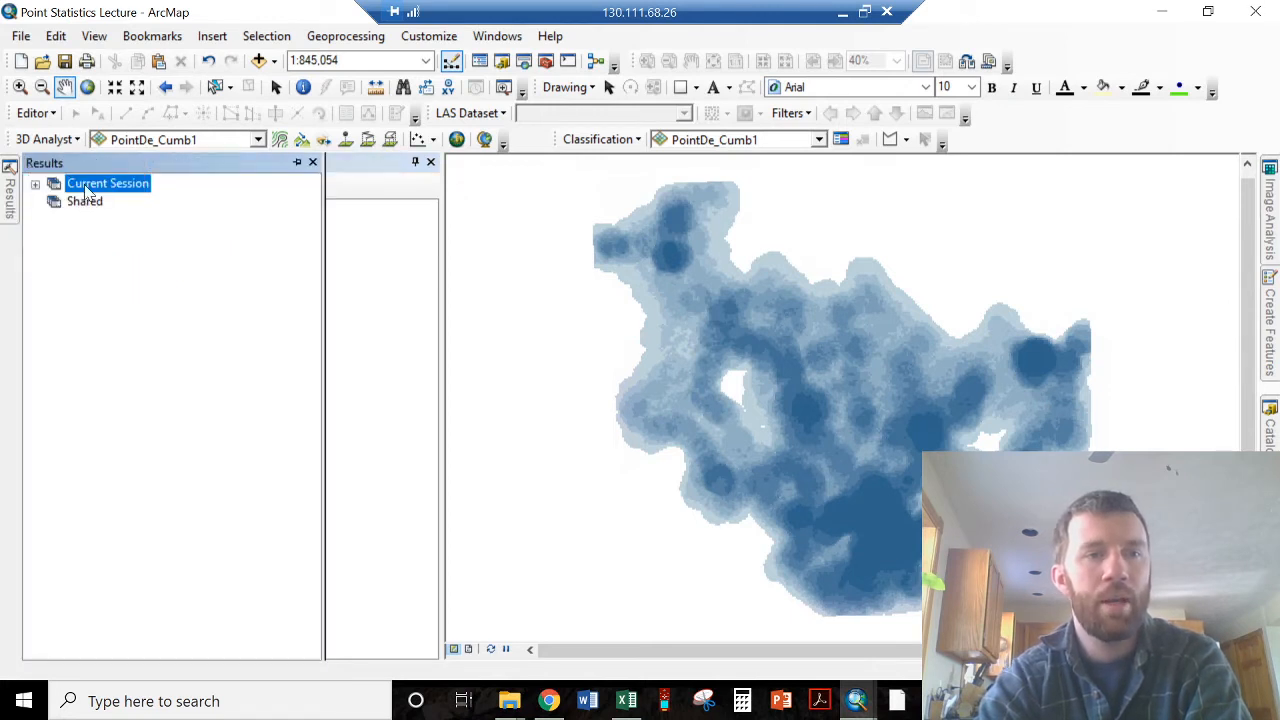
pyautogui.doubleClick(88, 188)
pyautogui.doubleClick(112, 204)
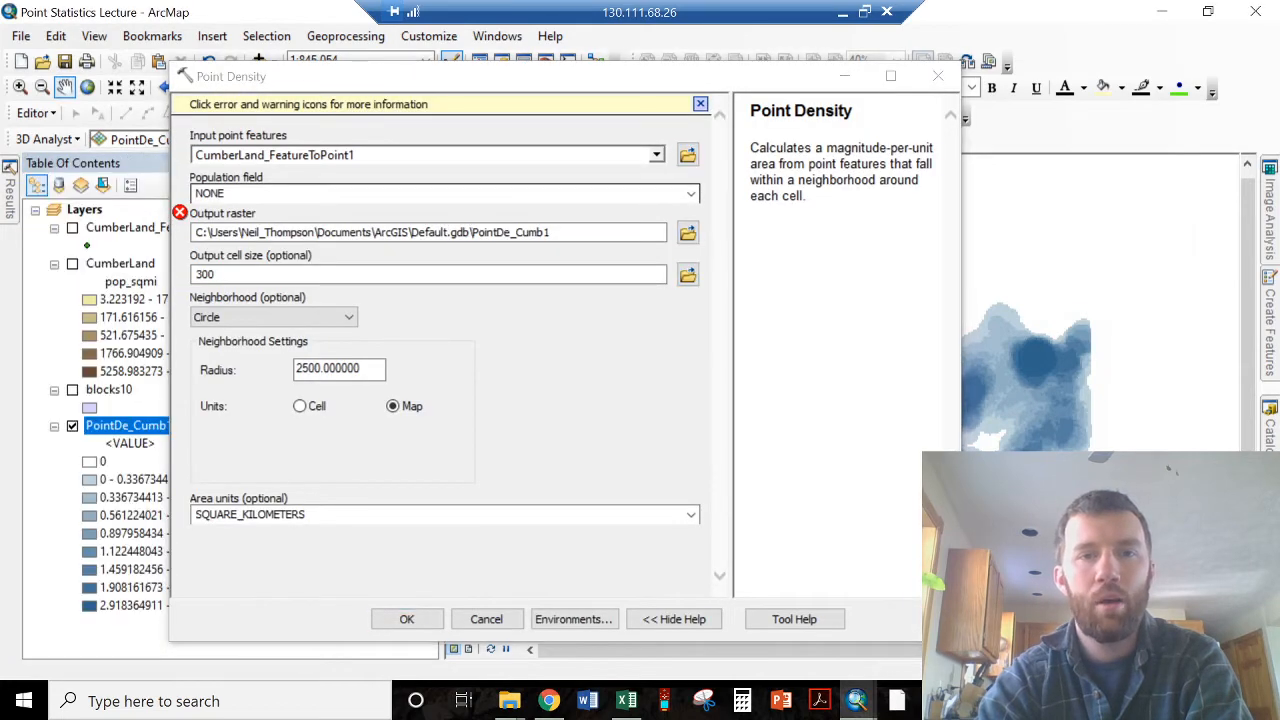
pyautogui.click(691, 193)
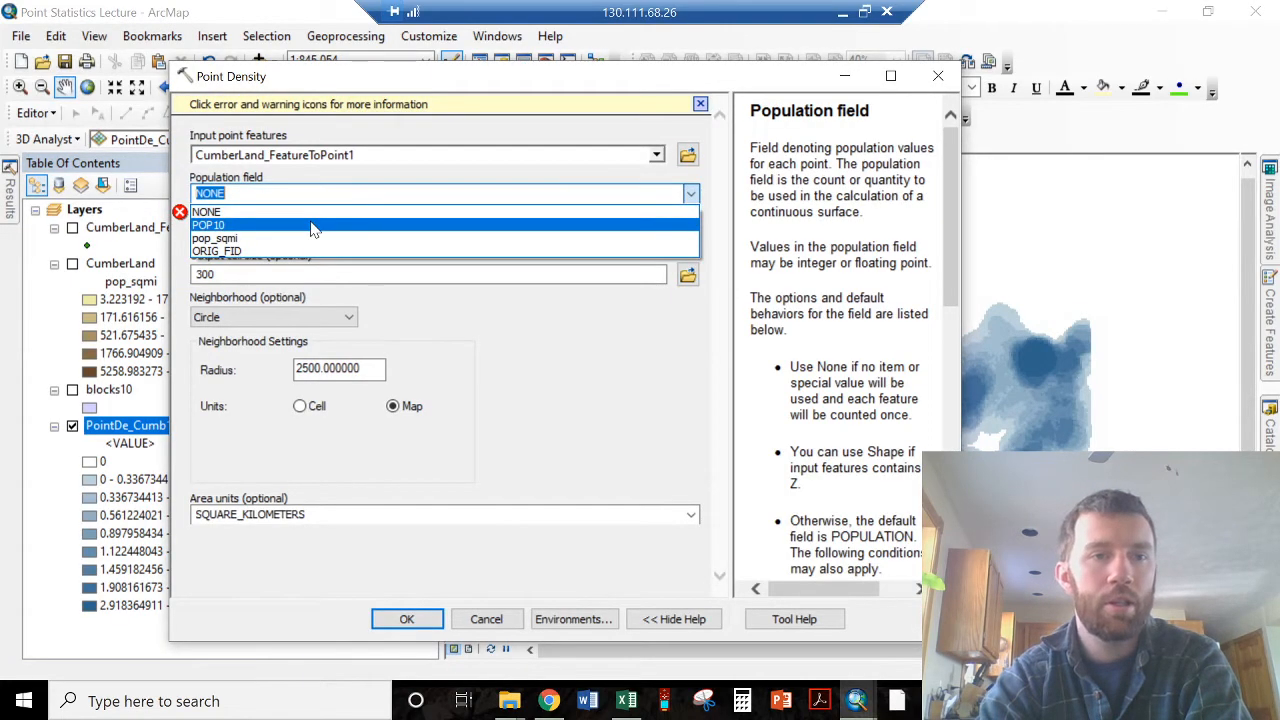
pyautogui.click(311, 226)
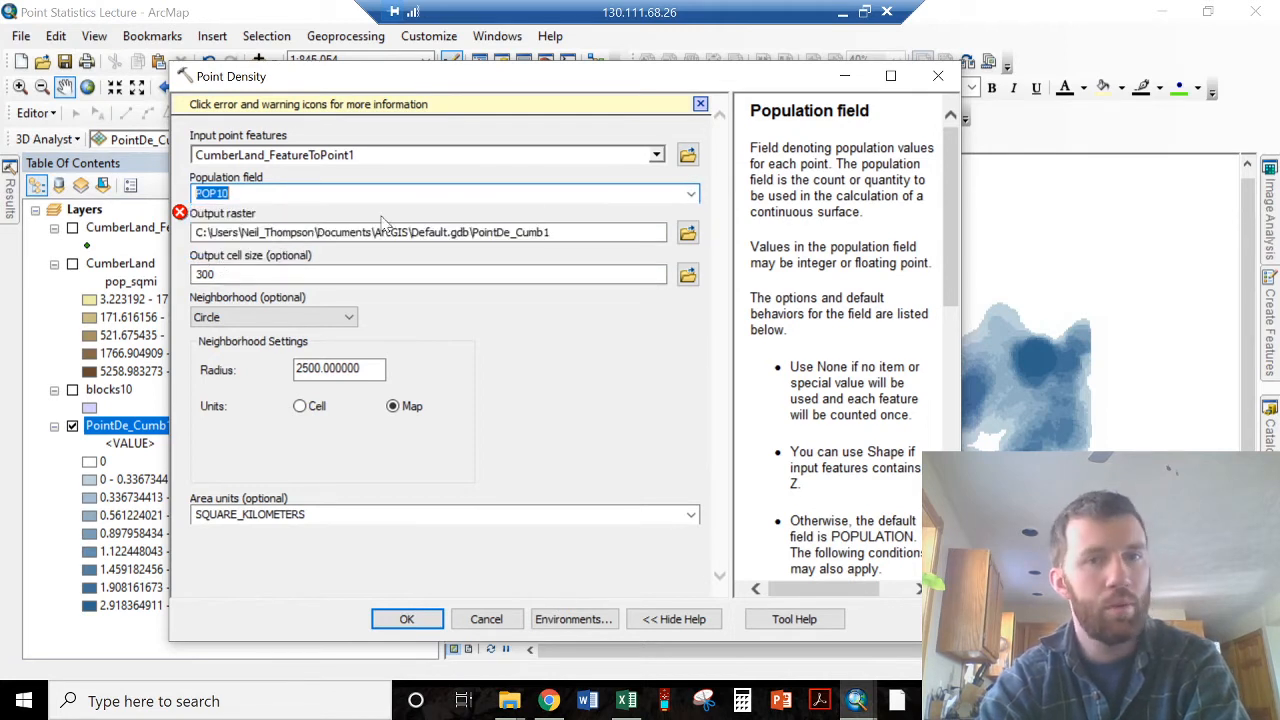
# Step: Rename the output raster as PointDe_Cumbpot in Default.gdb and run Point Density
pyautogui.click(586, 233)
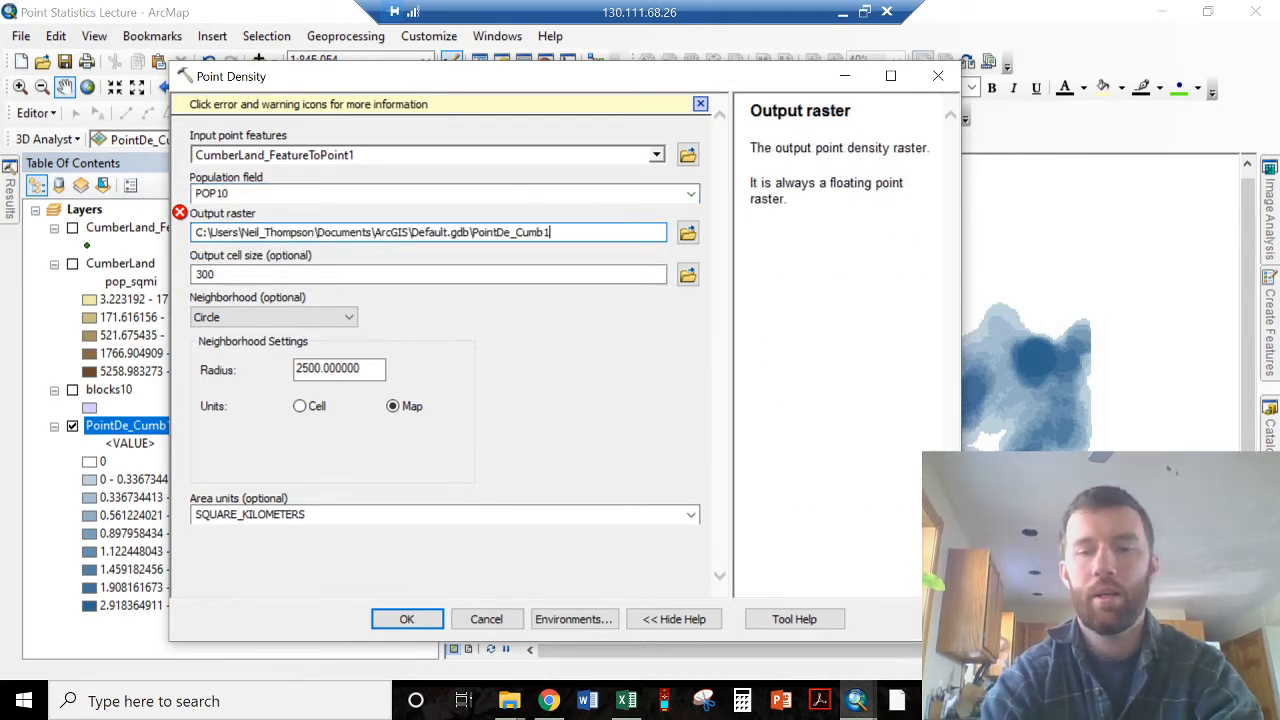
pyautogui.press('BackSpace')
pyautogui.write('pot')
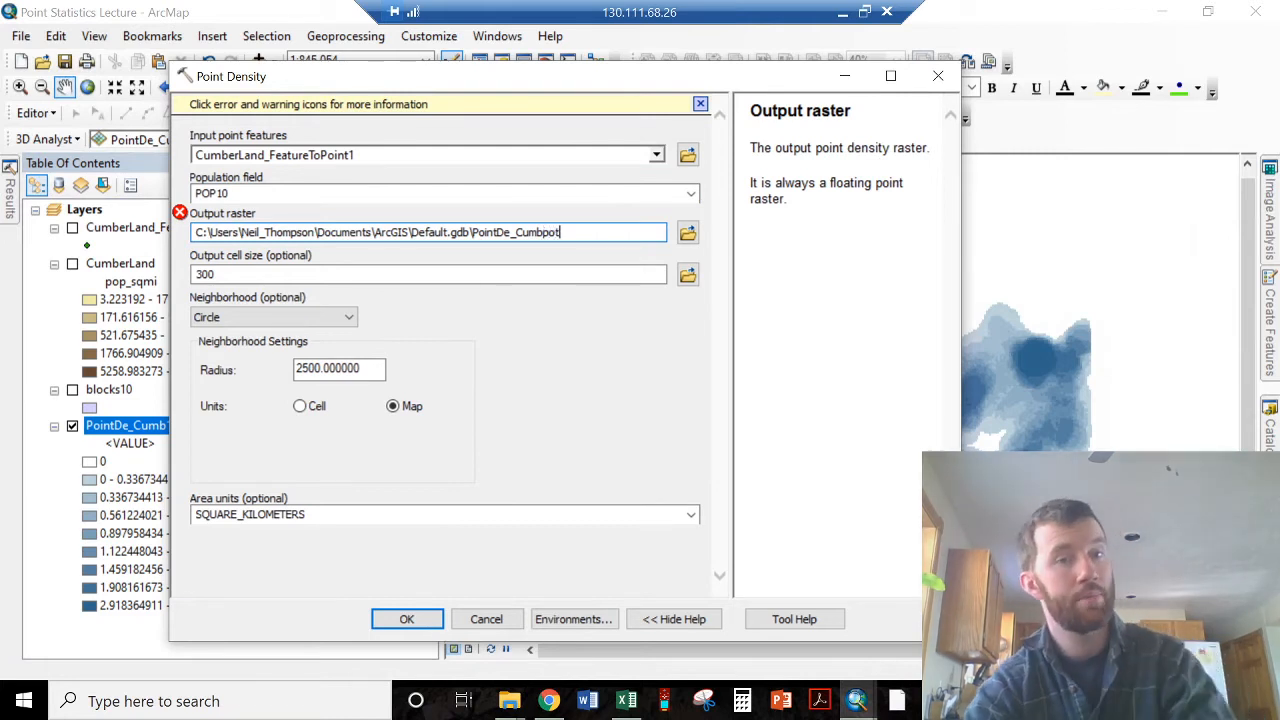
pyautogui.click(474, 342)
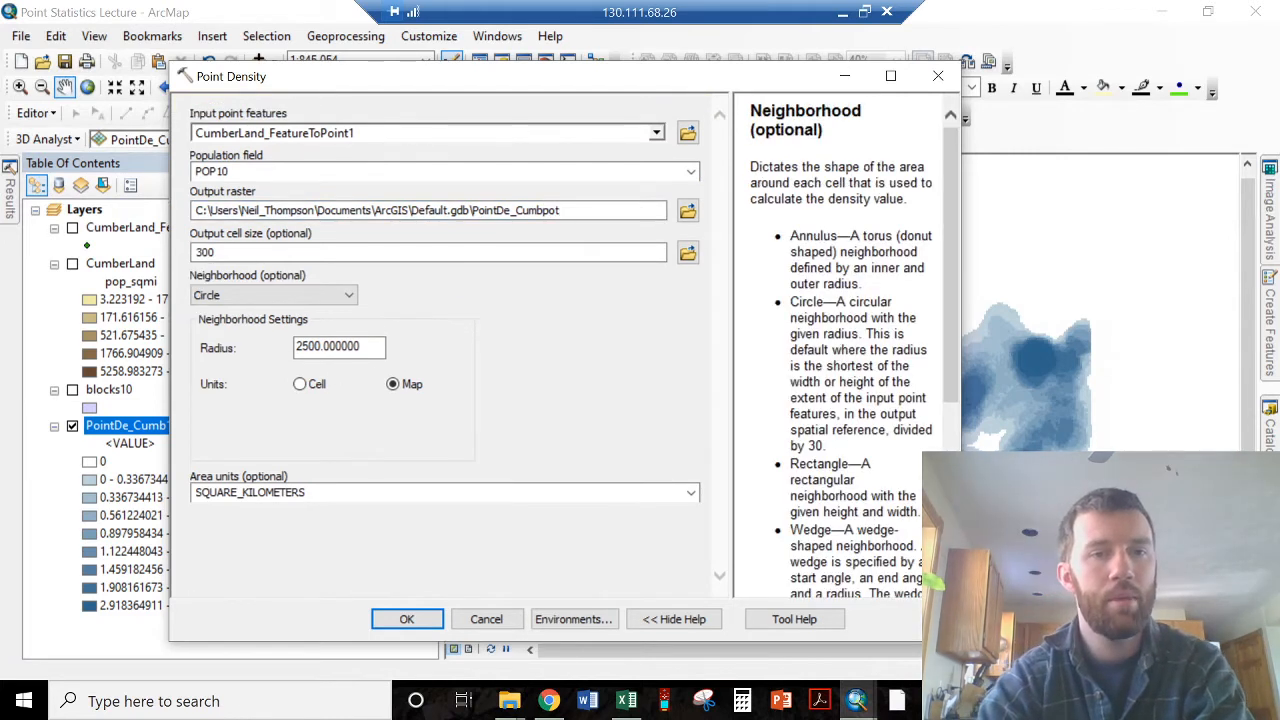
pyautogui.click(410, 621)
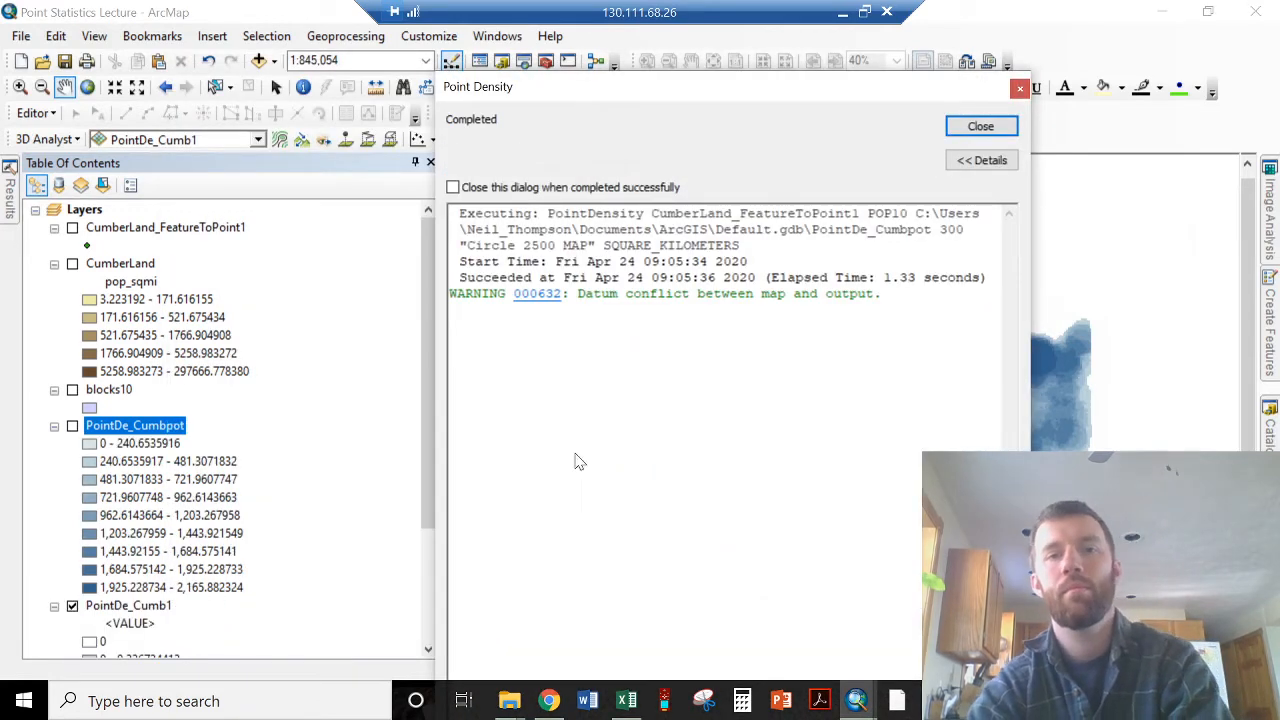
# Step: Dismiss the completed Point Density report and display the PointDe_Cumbpot raster in place of PointDe_Cumb1
pyautogui.click(980, 127)
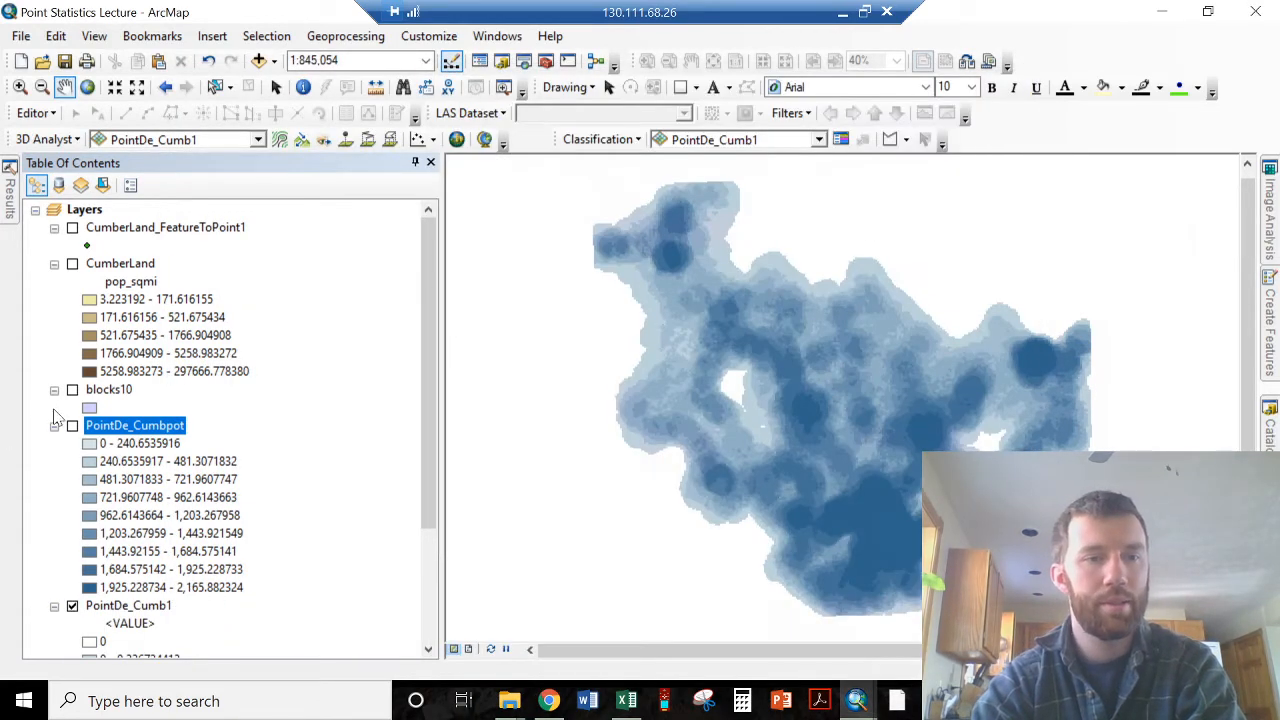
pyautogui.click(72, 606)
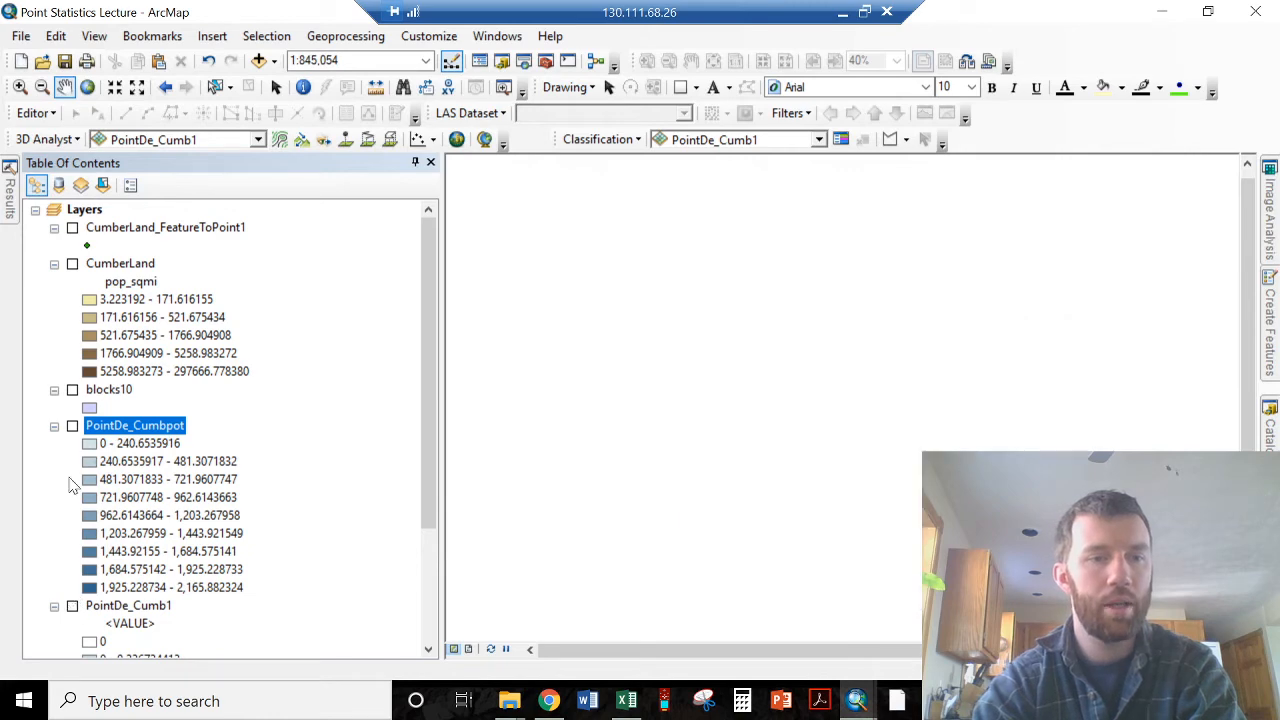
pyautogui.click(72, 426)
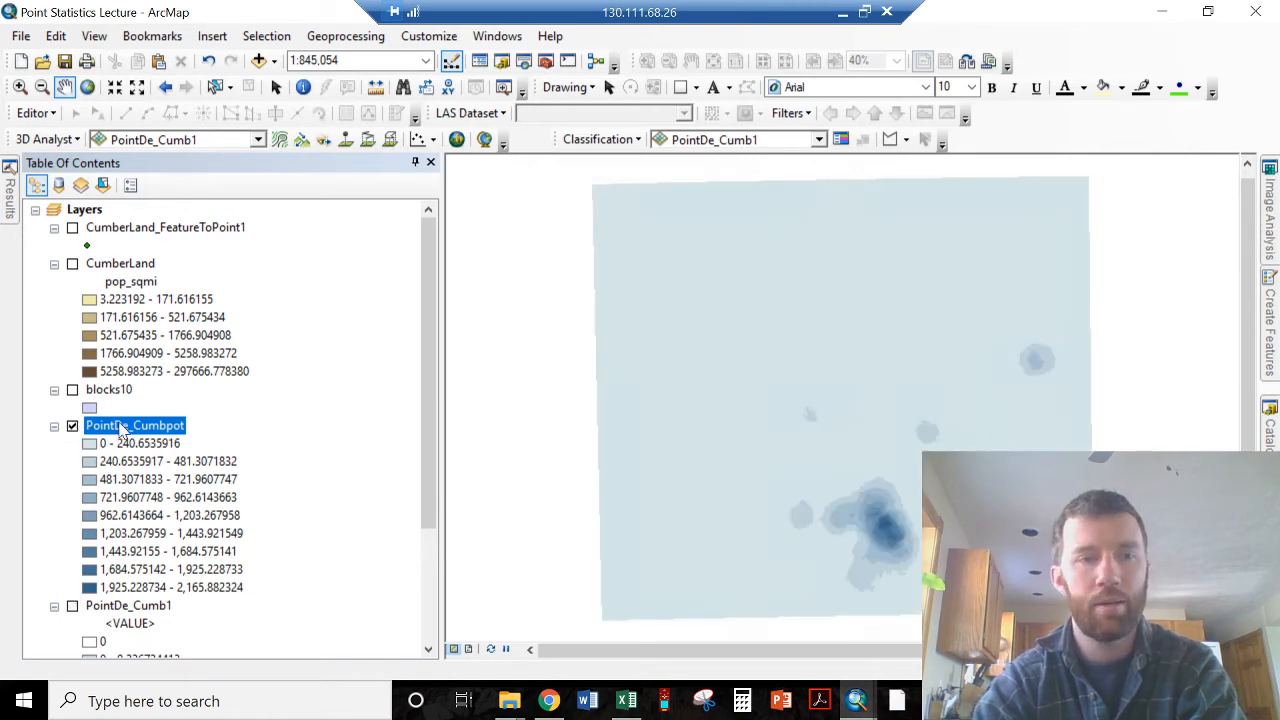
# Step: Classify the PointDe_Cumbpot raster by Quantile with 9 classes and apply the symbology
pyautogui.doubleClick(120, 425)
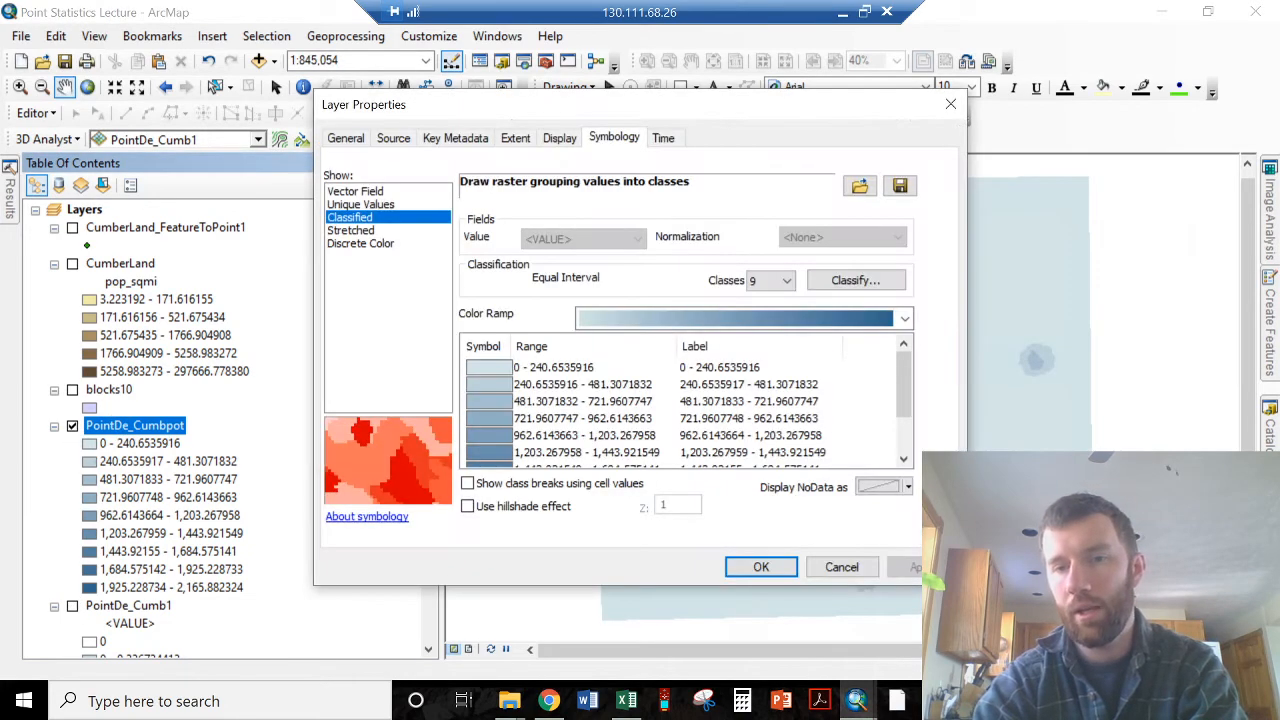
pyautogui.click(855, 280)
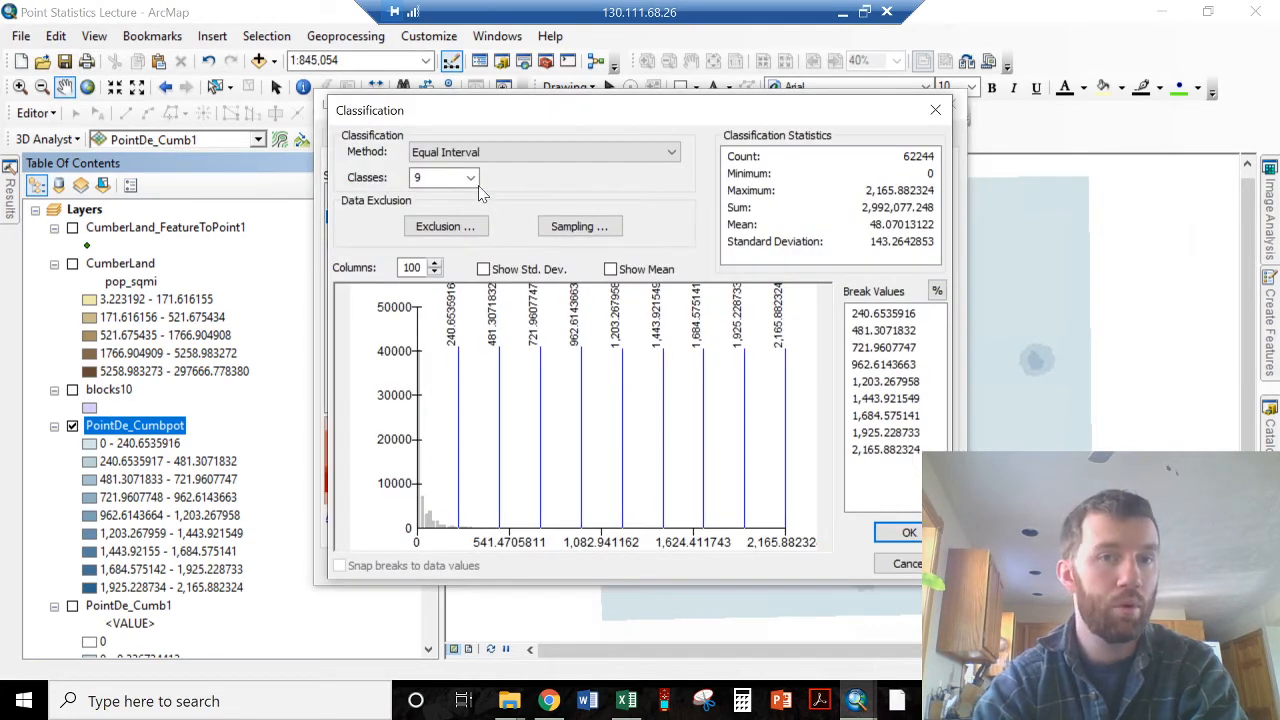
pyautogui.click(470, 177)
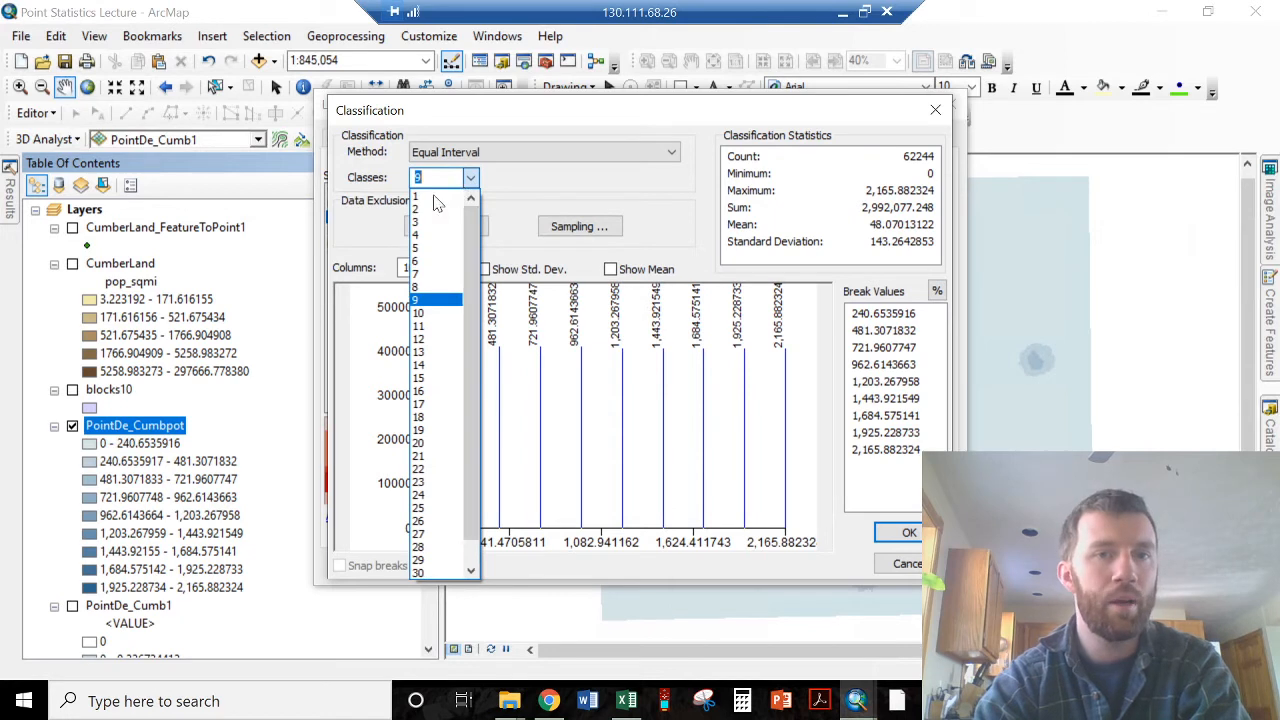
pyautogui.click(571, 180)
pyautogui.click(538, 155)
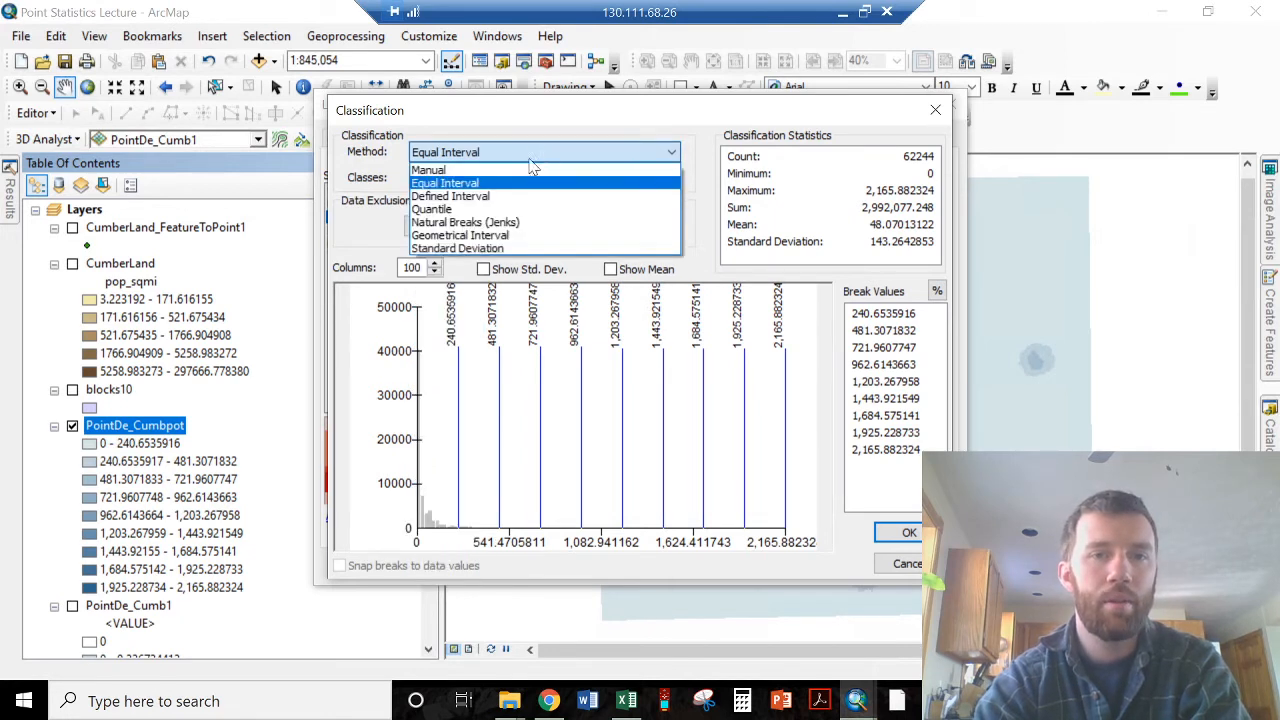
pyautogui.click(474, 210)
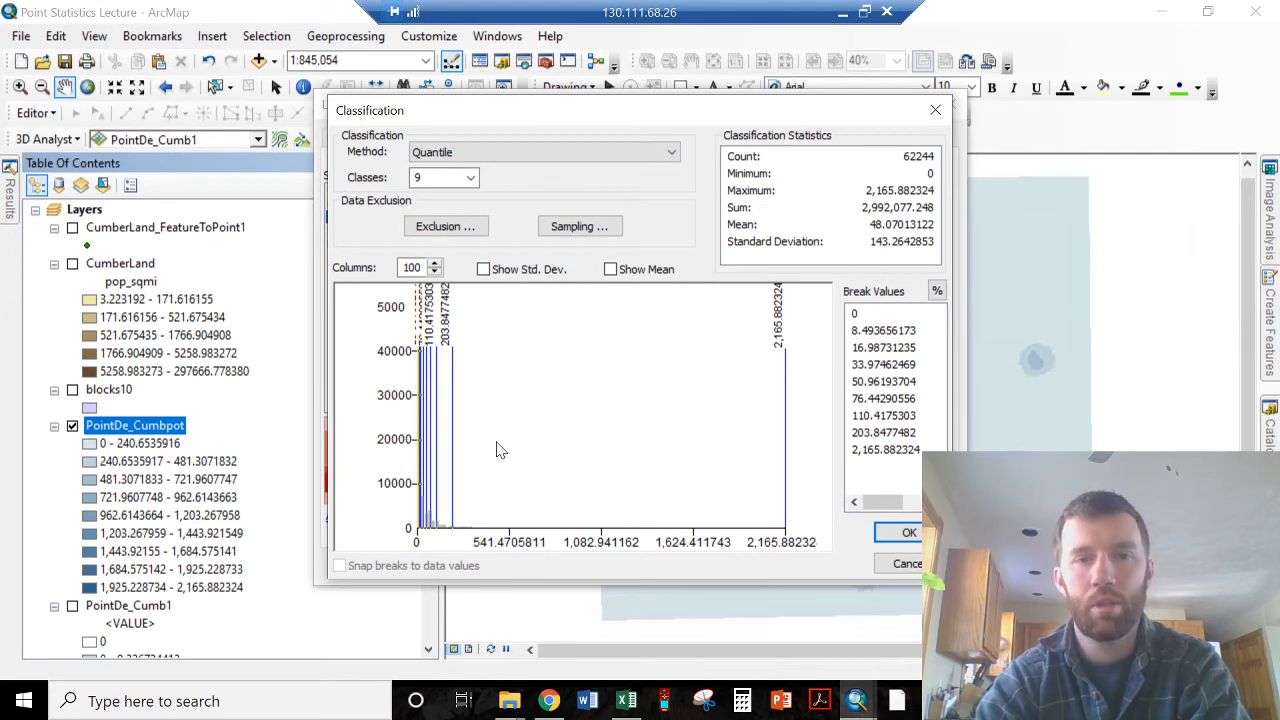
pyautogui.click(905, 532)
pyautogui.click(754, 568)
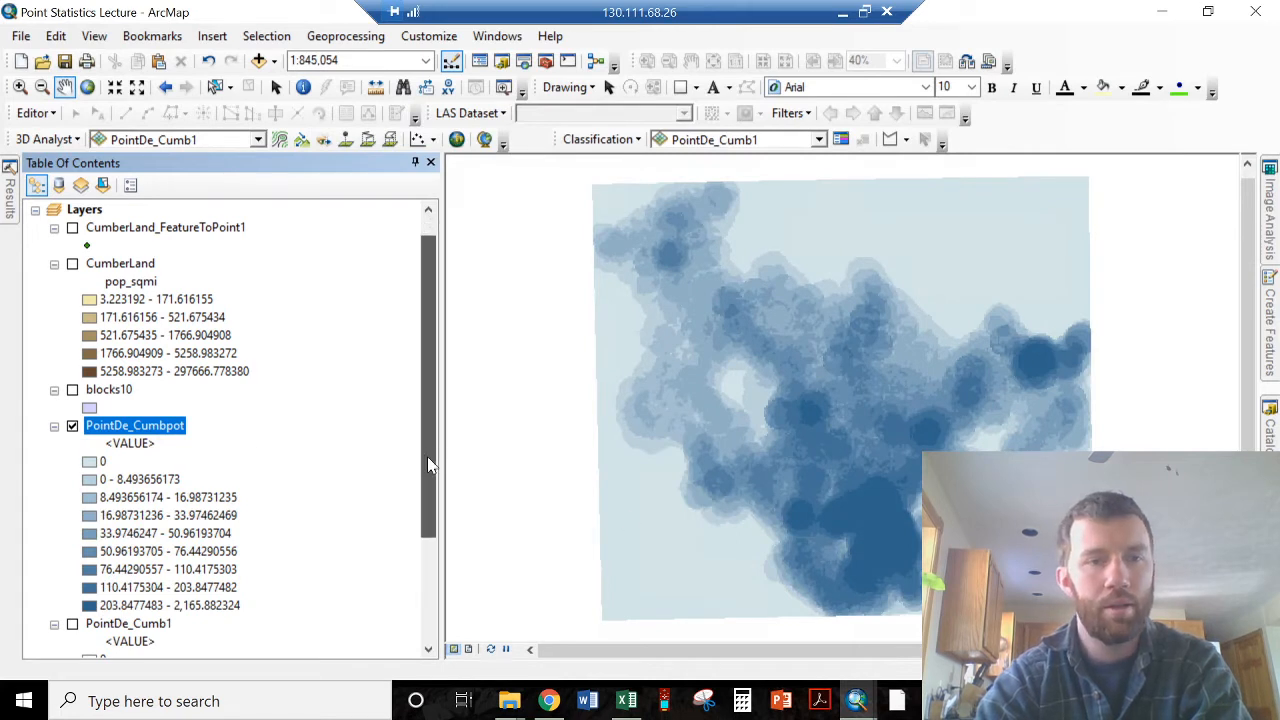
# Step: Turn the PointDe_Cumb1 layer back on and hide PointDe_Cumbpot
pyautogui.scroll(-3, 172, 505)
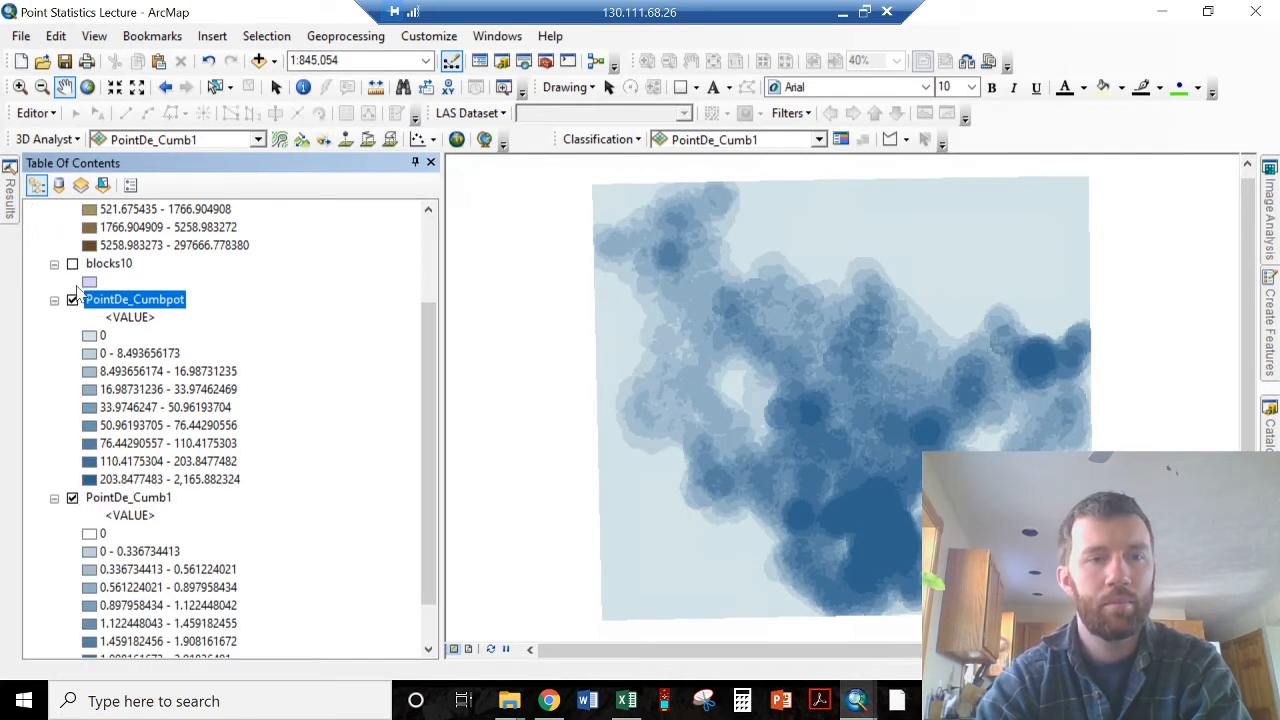
pyautogui.click(72, 300)
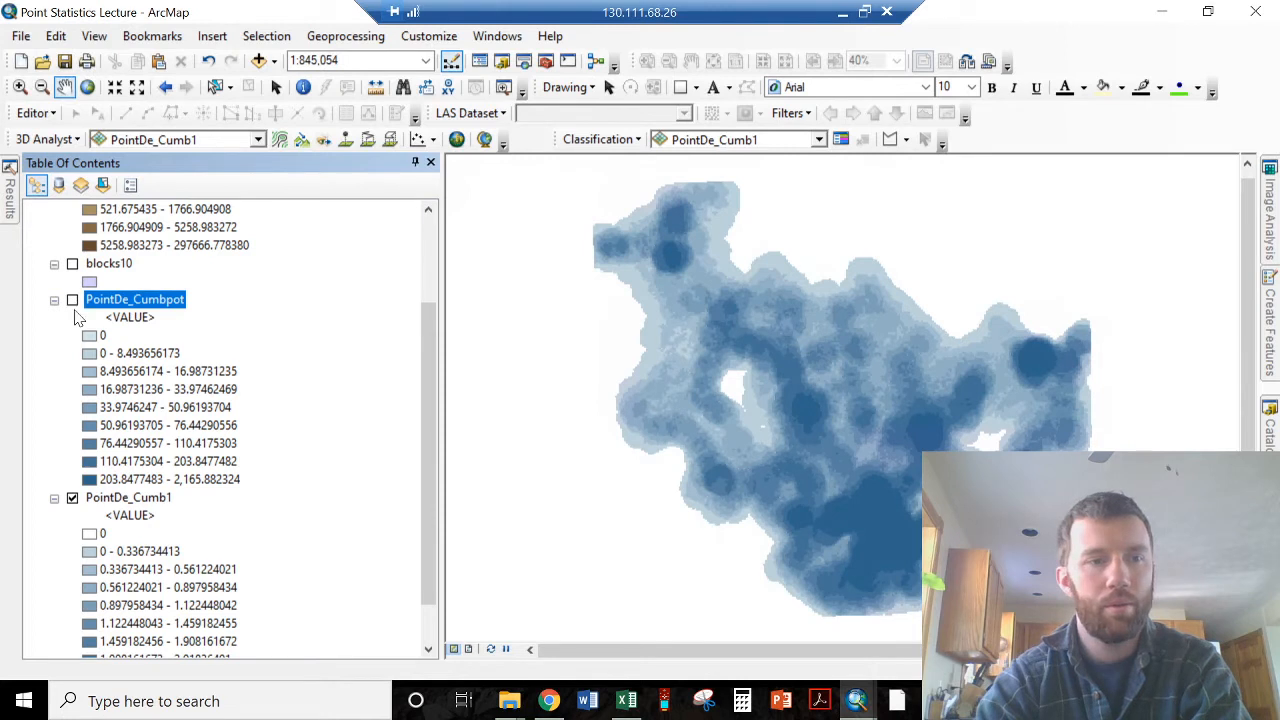
# Step: Raise the V value of PointDe_Cumbpot's 0 class color to 100% and check the layer against PointDe_Cumb1
pyautogui.click(90, 338)
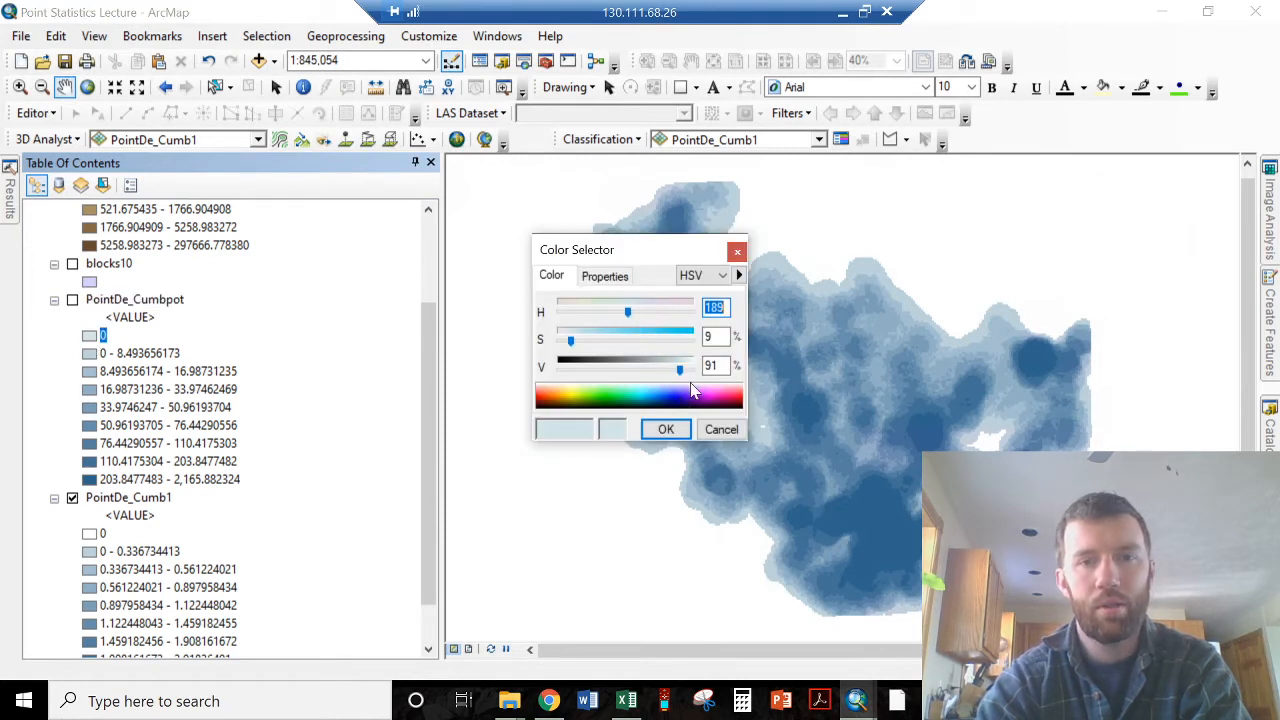
pyautogui.moveTo(679, 369); pyautogui.dragTo(691, 370)
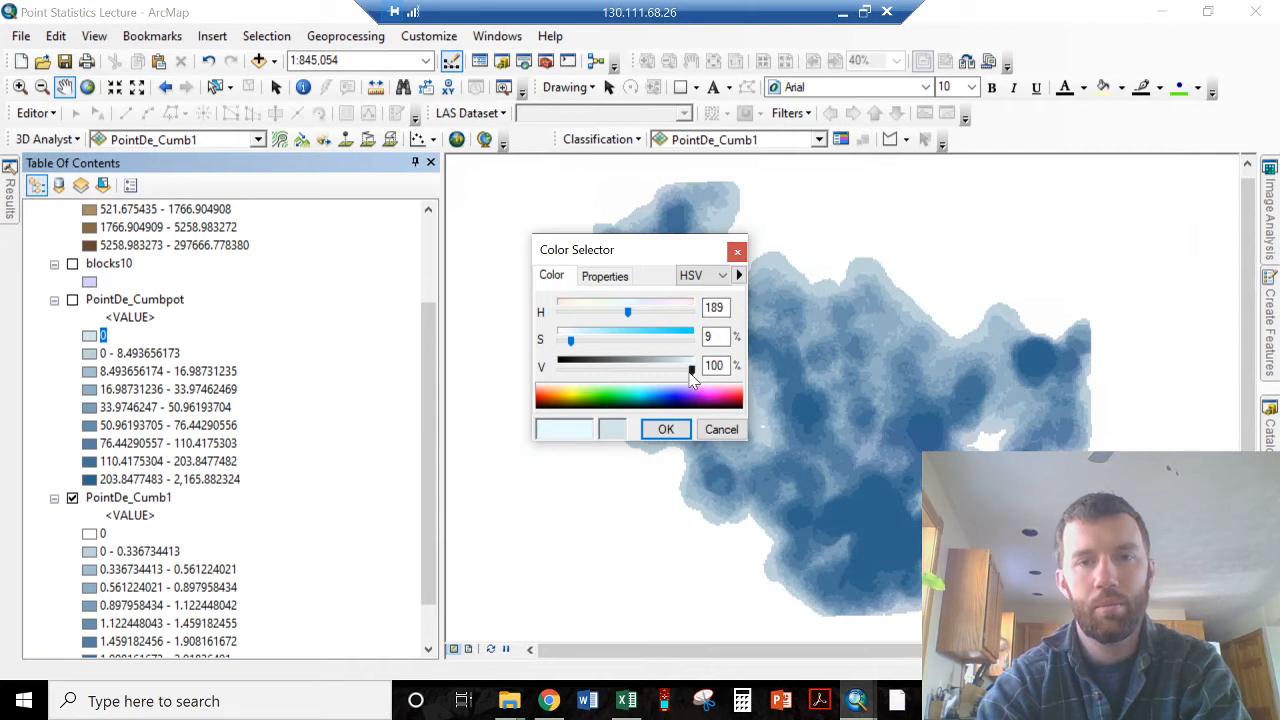
pyautogui.click(666, 429)
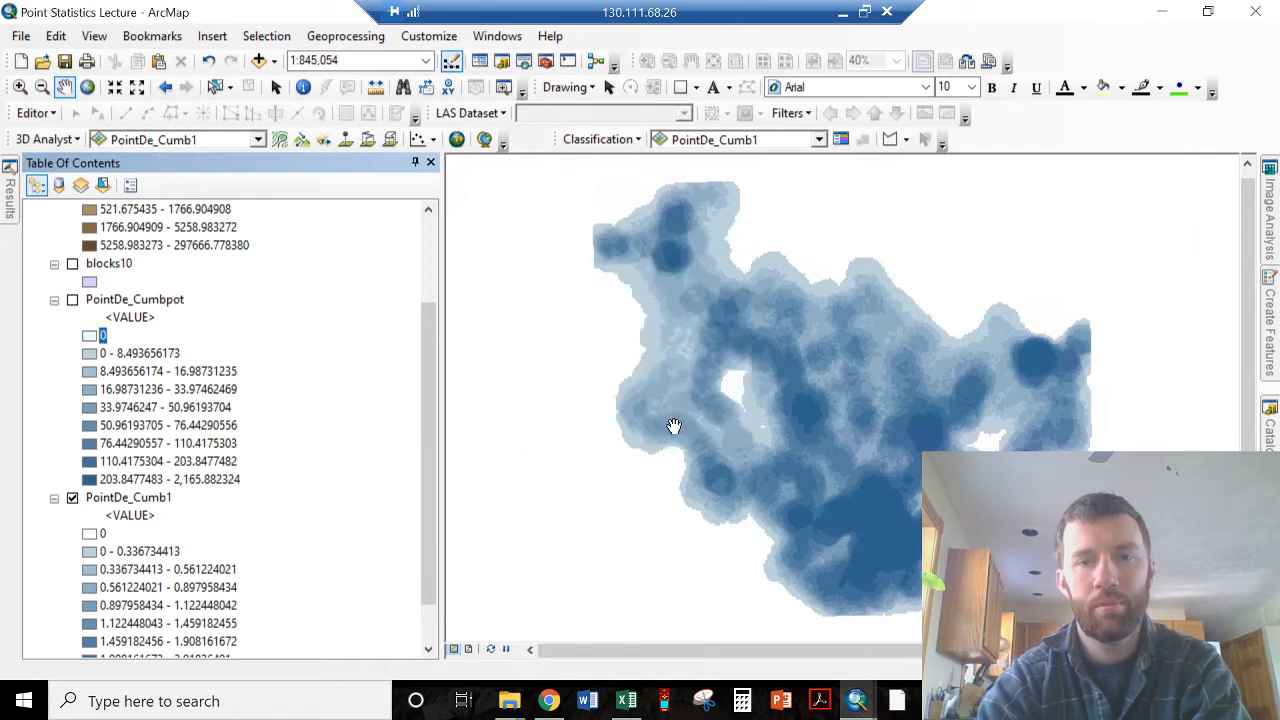
pyautogui.click(72, 301)
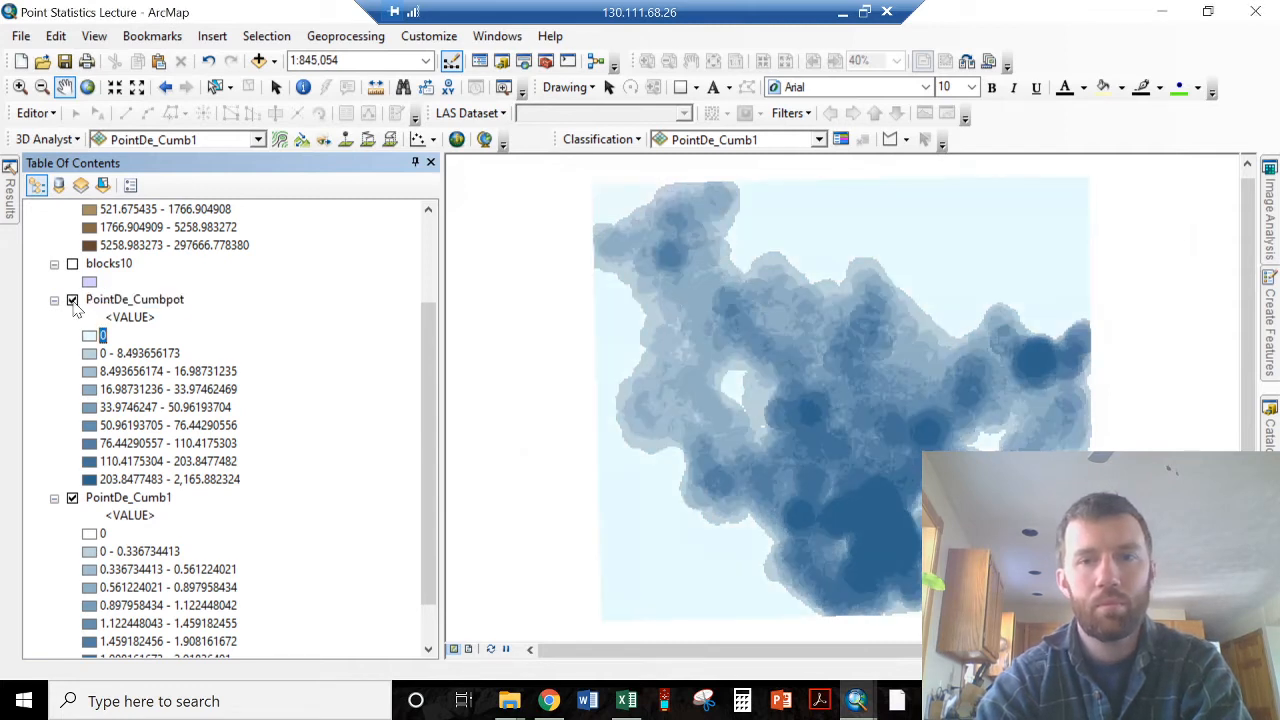
pyautogui.click(72, 301)
pyautogui.click(72, 301)
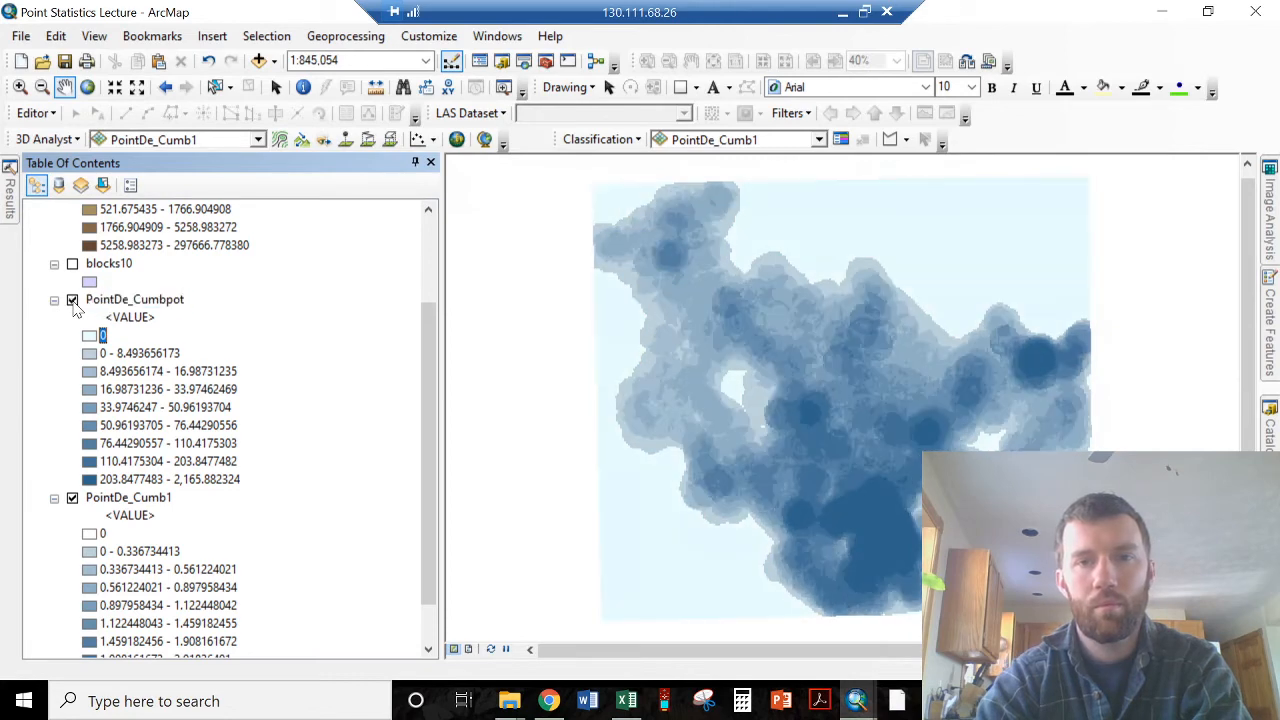
# Step: Set the symbol of PointDe_Cumbpot's 0 class to No Color and apply the layer symbology
pyautogui.click(117, 300)
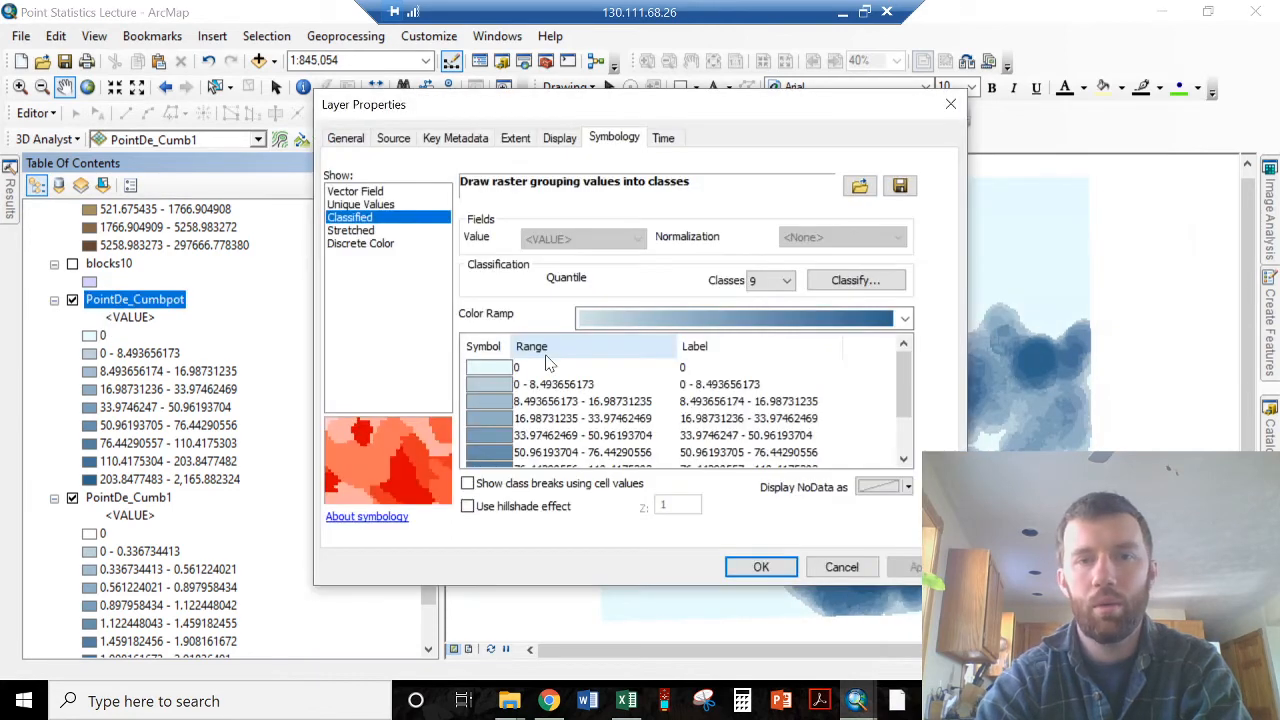
pyautogui.click(492, 368)
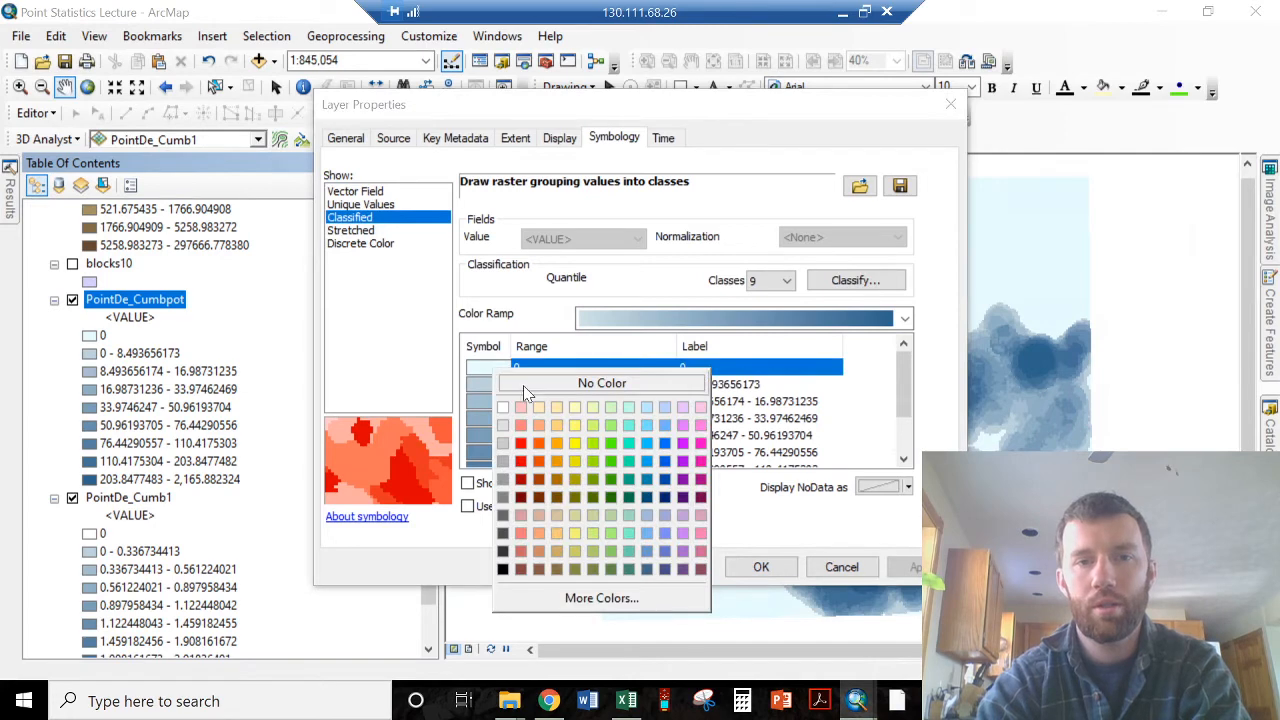
pyautogui.click(523, 385)
pyautogui.click(772, 565)
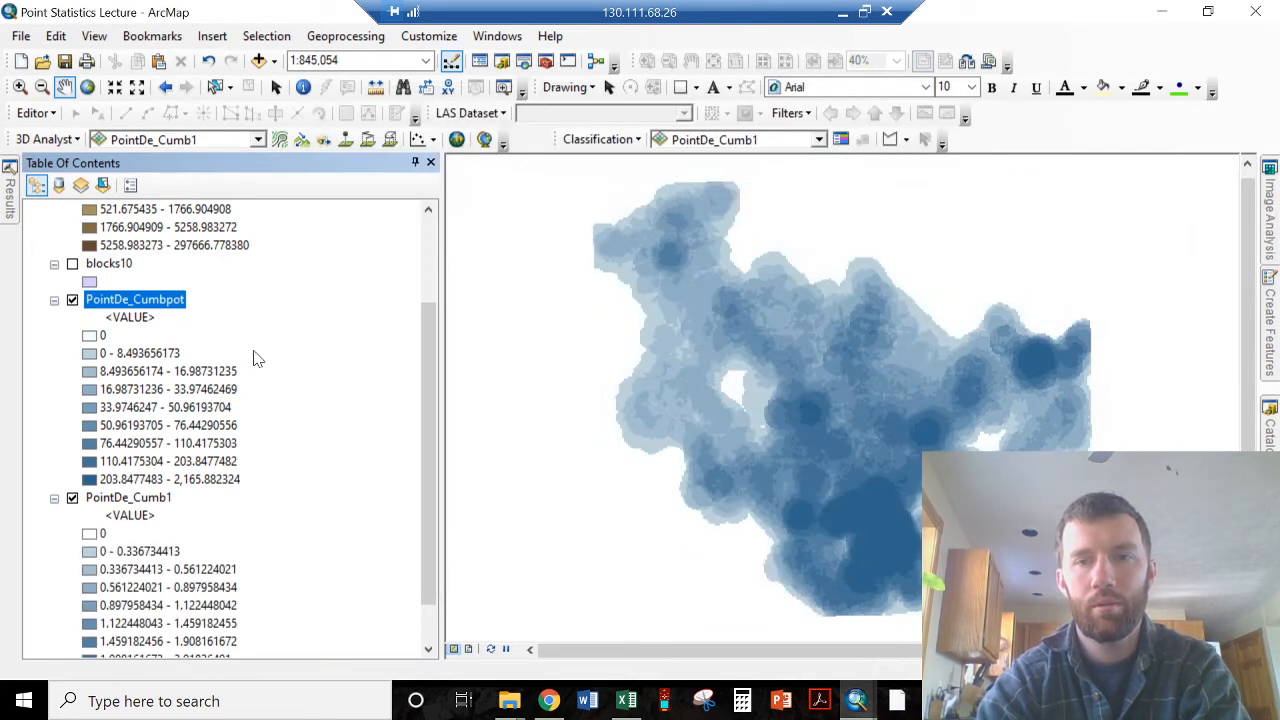
# Step: Compare the weighted and unweighted density rasters by toggling PointDe_Cumbpot over PointDe_Cumb1, leaving the weighted one hidden
pyautogui.click(72, 300)
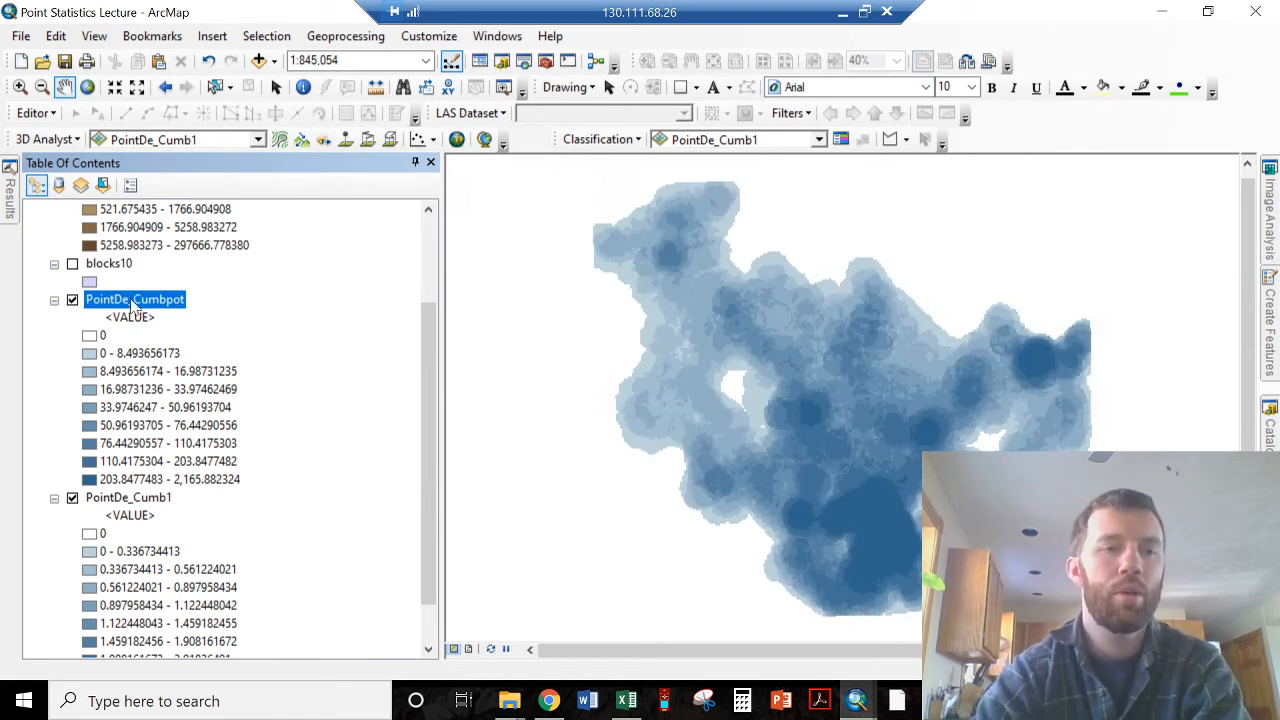
pyautogui.click(74, 304)
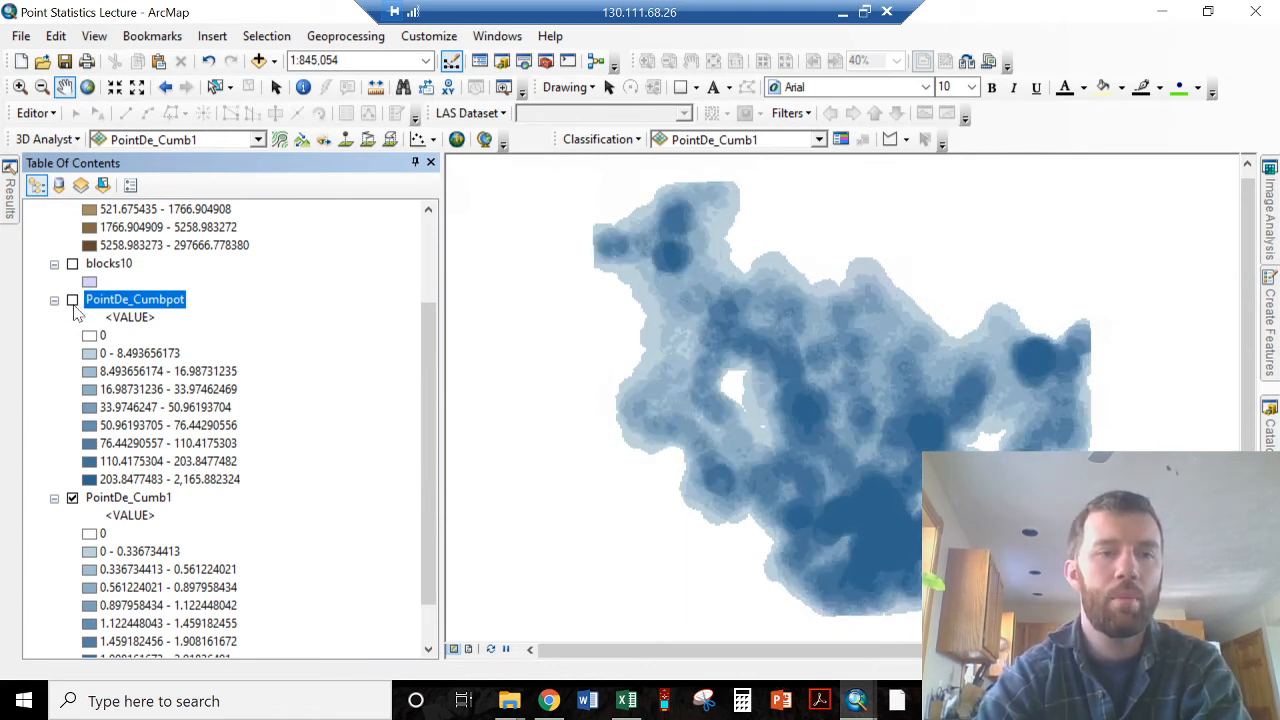
pyautogui.click(74, 301)
pyautogui.click(73, 301)
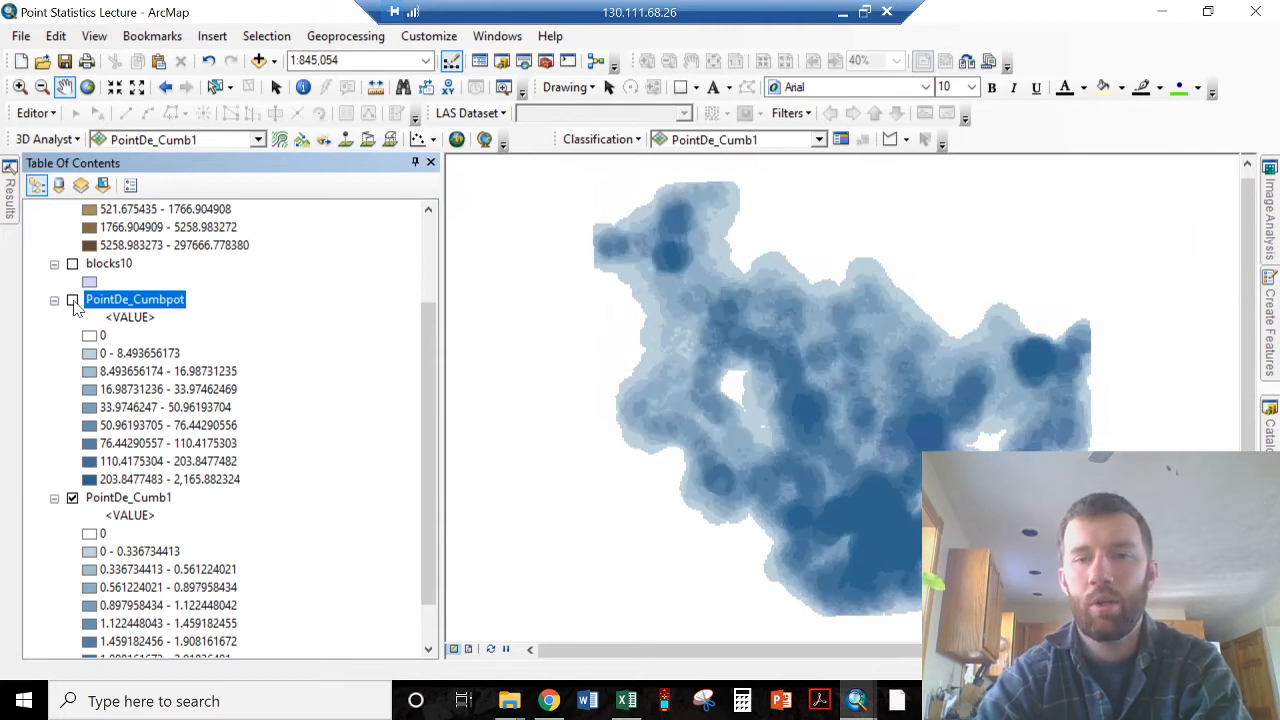
pyautogui.click(73, 301)
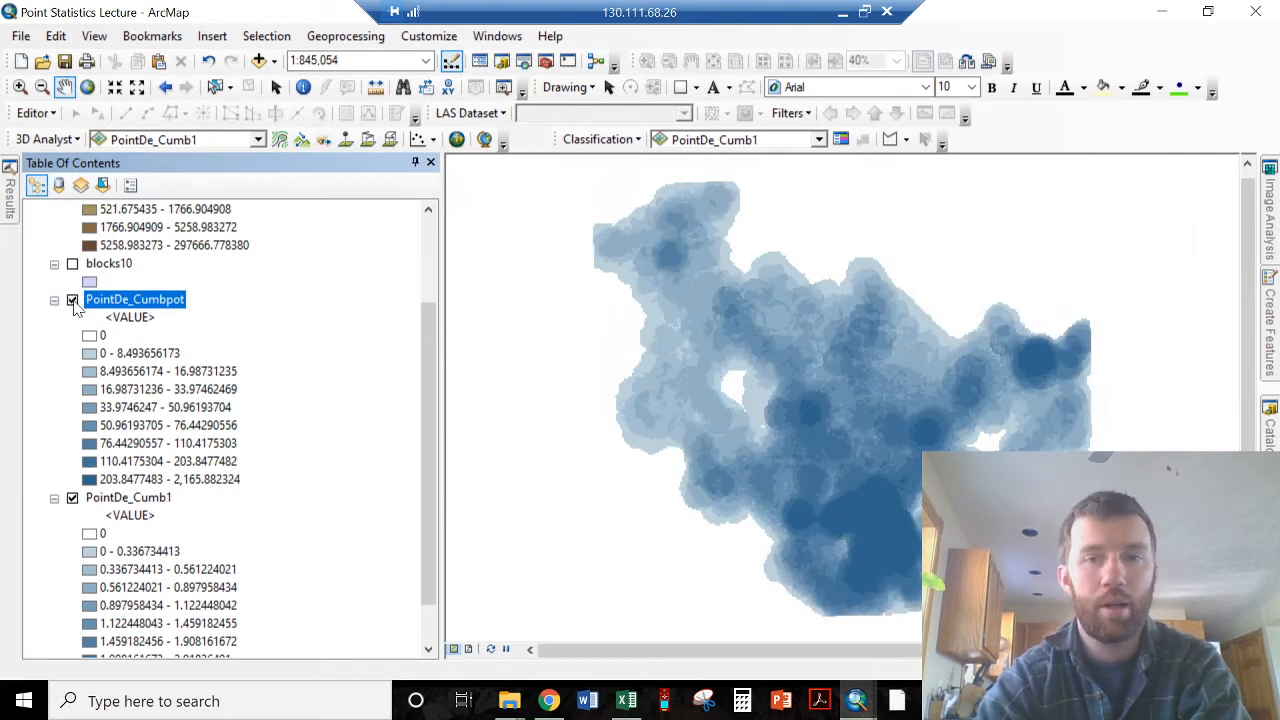
pyautogui.click(73, 301)
pyautogui.click(73, 301)
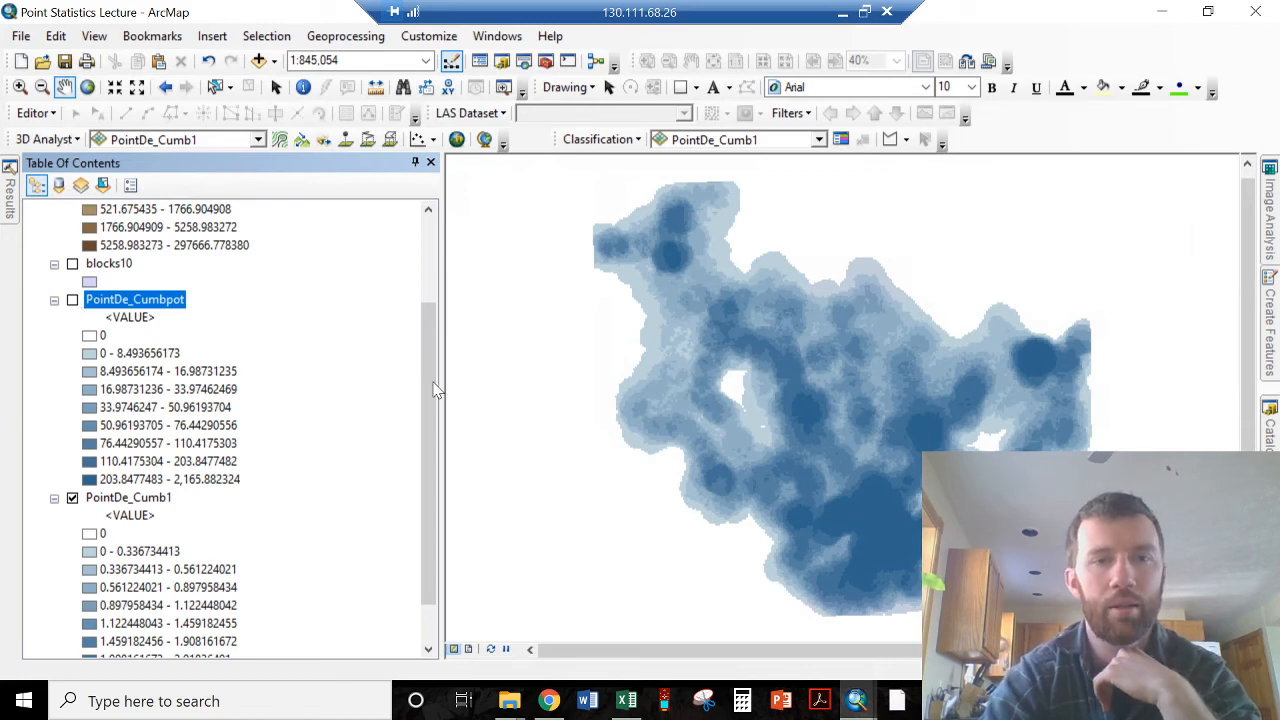
# Step: Display the CumberLand blocks over the density raster and examine the densely populated coastal city blocks up close
pyautogui.moveTo(434, 385); pyautogui.dragTo(434, 296)
pyautogui.click(72, 264)
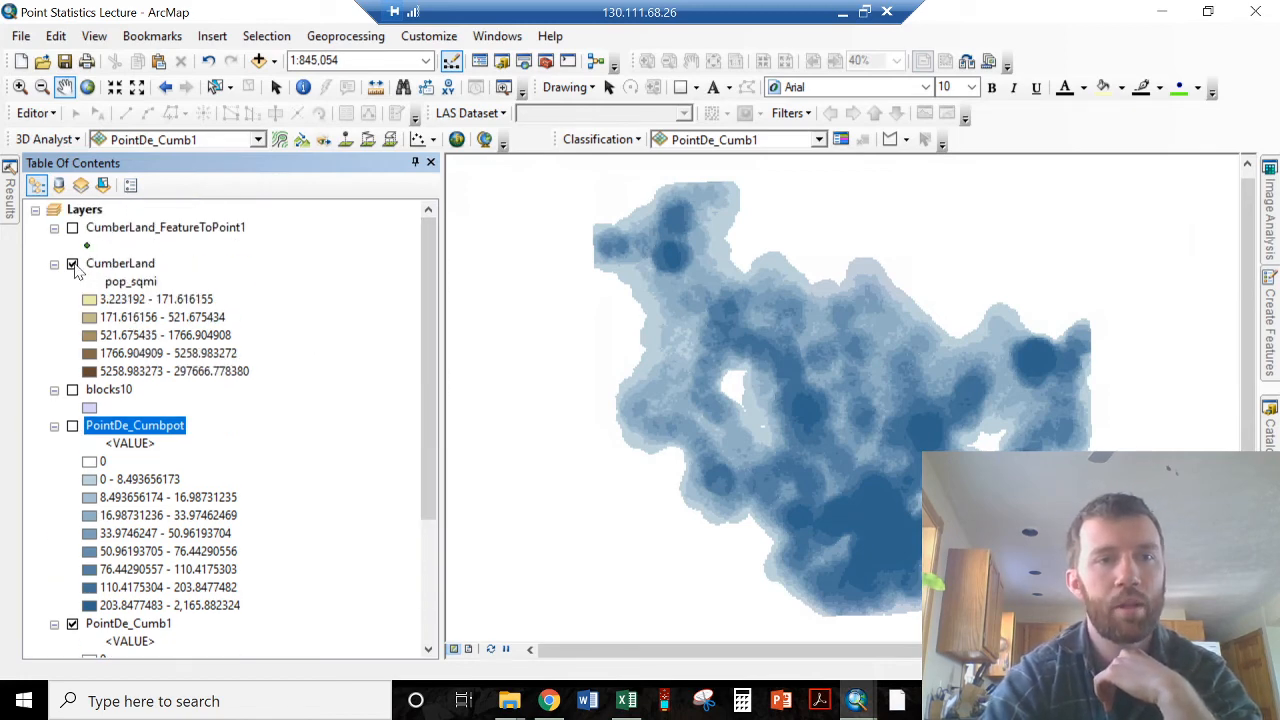
pyautogui.click(20, 87)
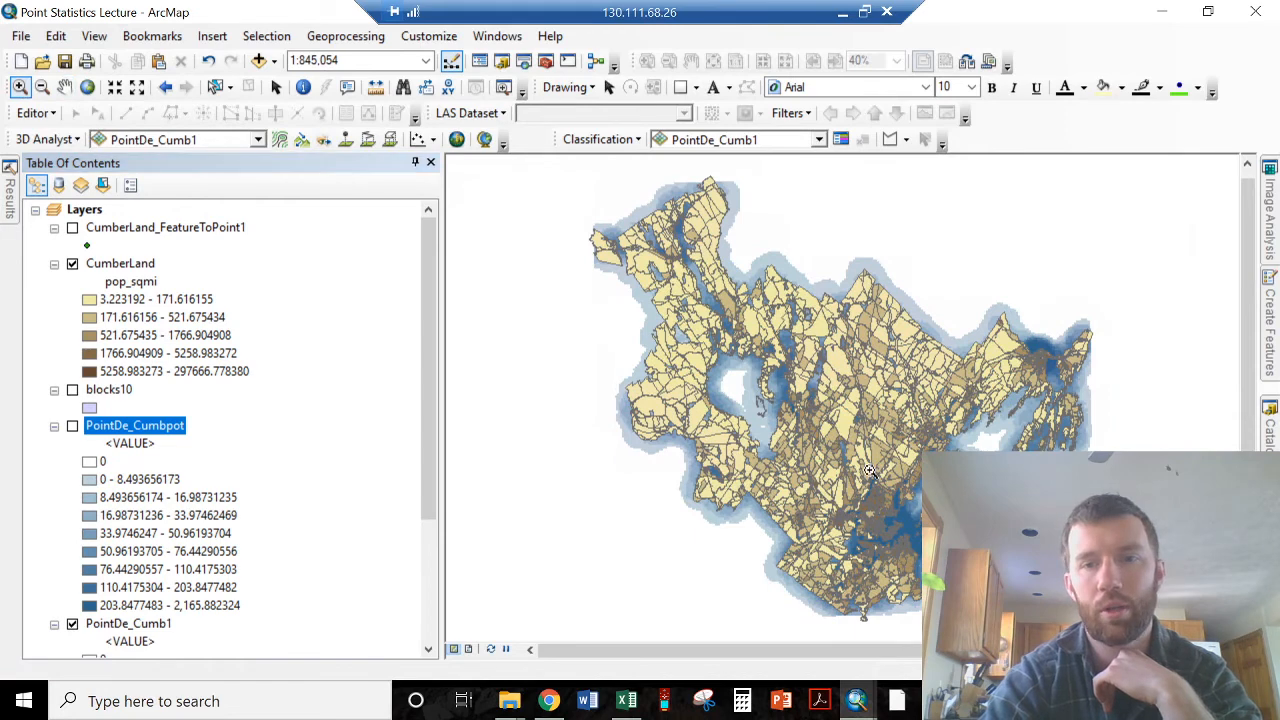
pyautogui.moveTo(865, 500); pyautogui.dragTo(907, 555)
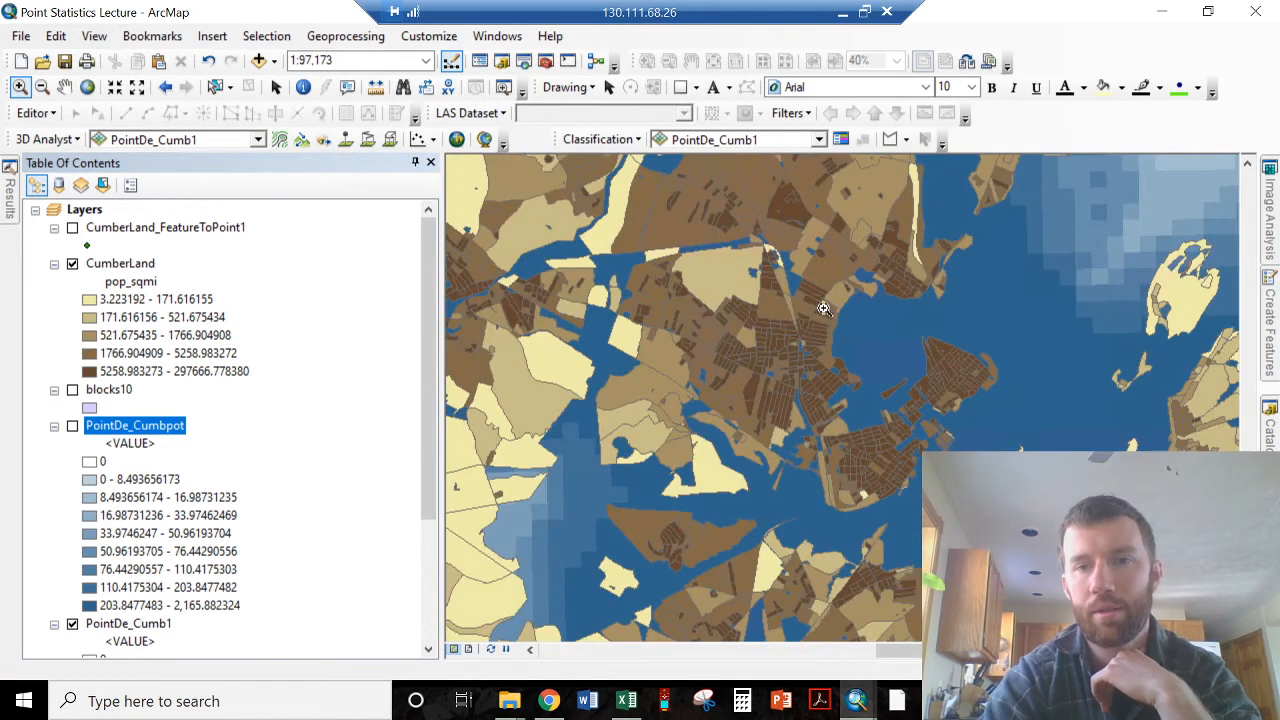
pyautogui.moveTo(742, 308); pyautogui.dragTo(842, 428)
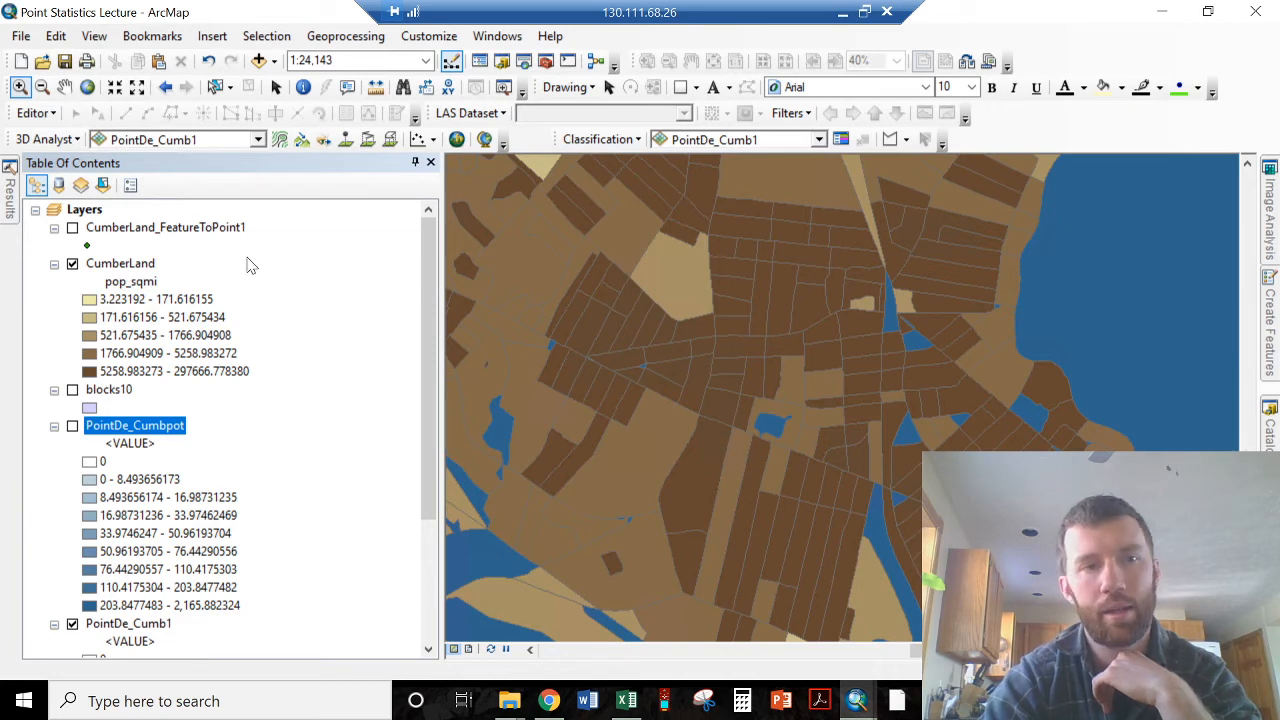
# Step: Inspect the CumberLand_FeatureToPoint1 points over the blocks, hide them again and minimize the remote desktop window
pyautogui.click(72, 229)
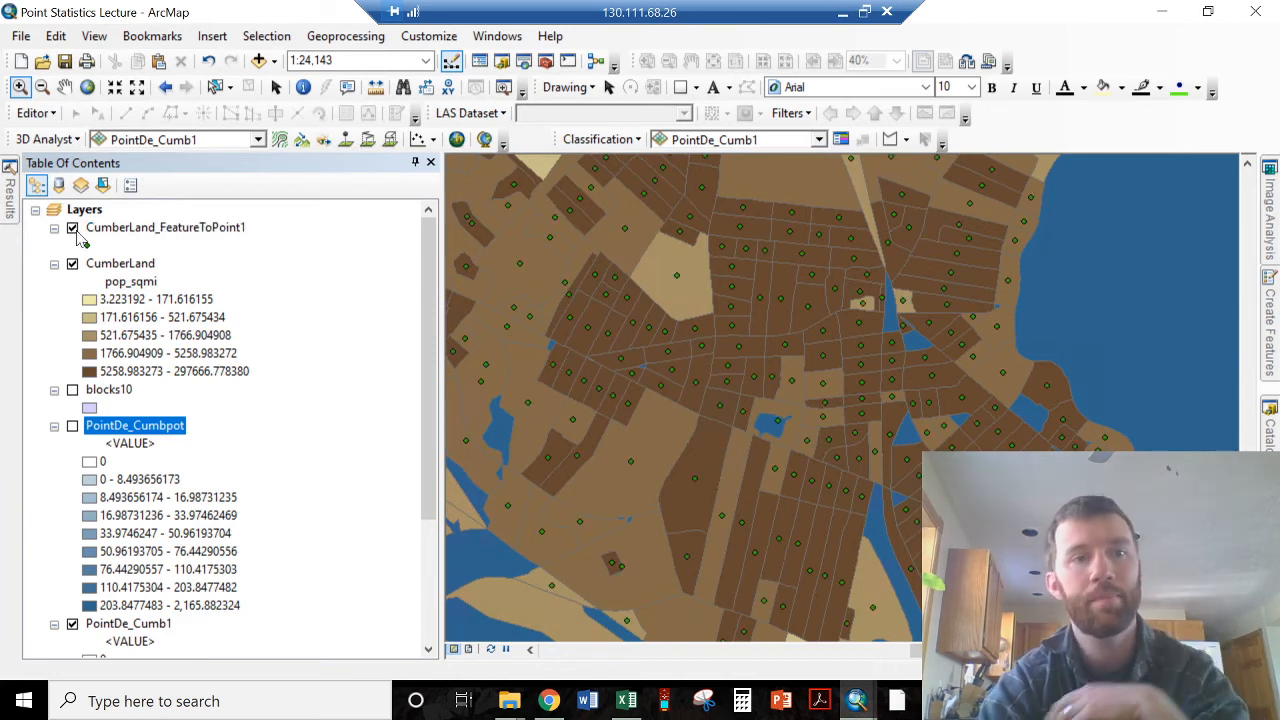
pyautogui.click(72, 229)
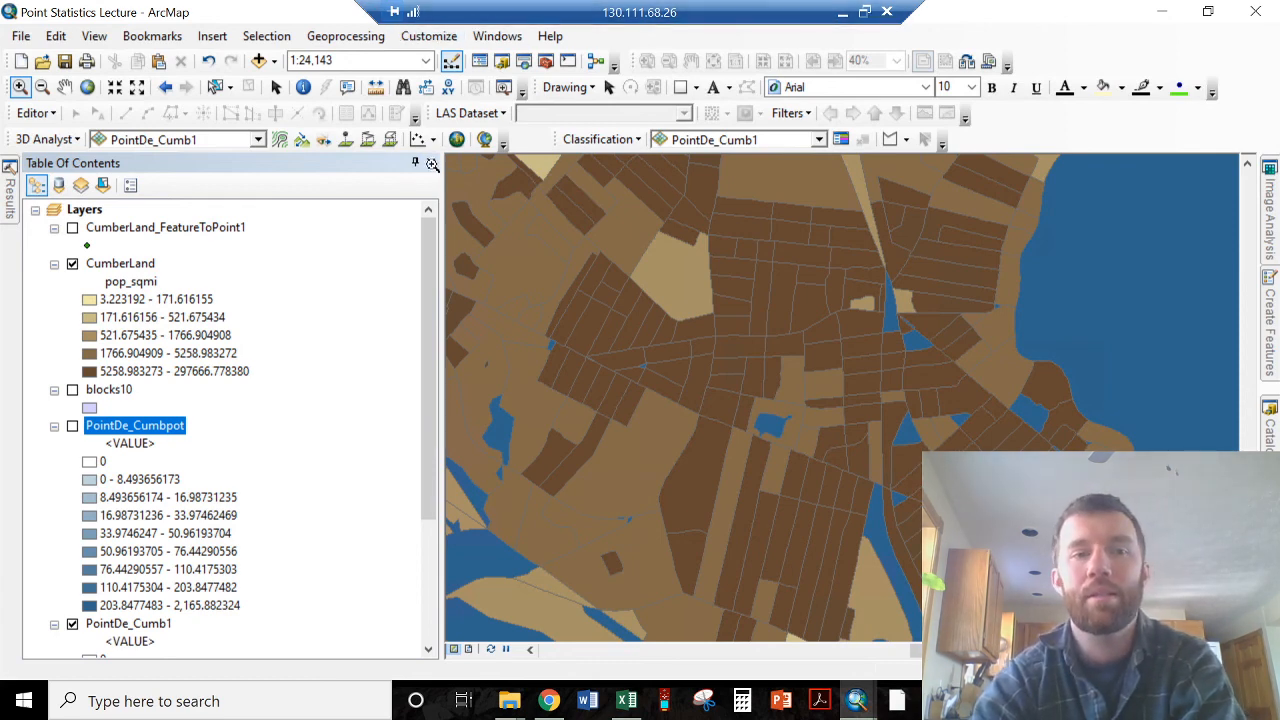
pyautogui.click(841, 13)
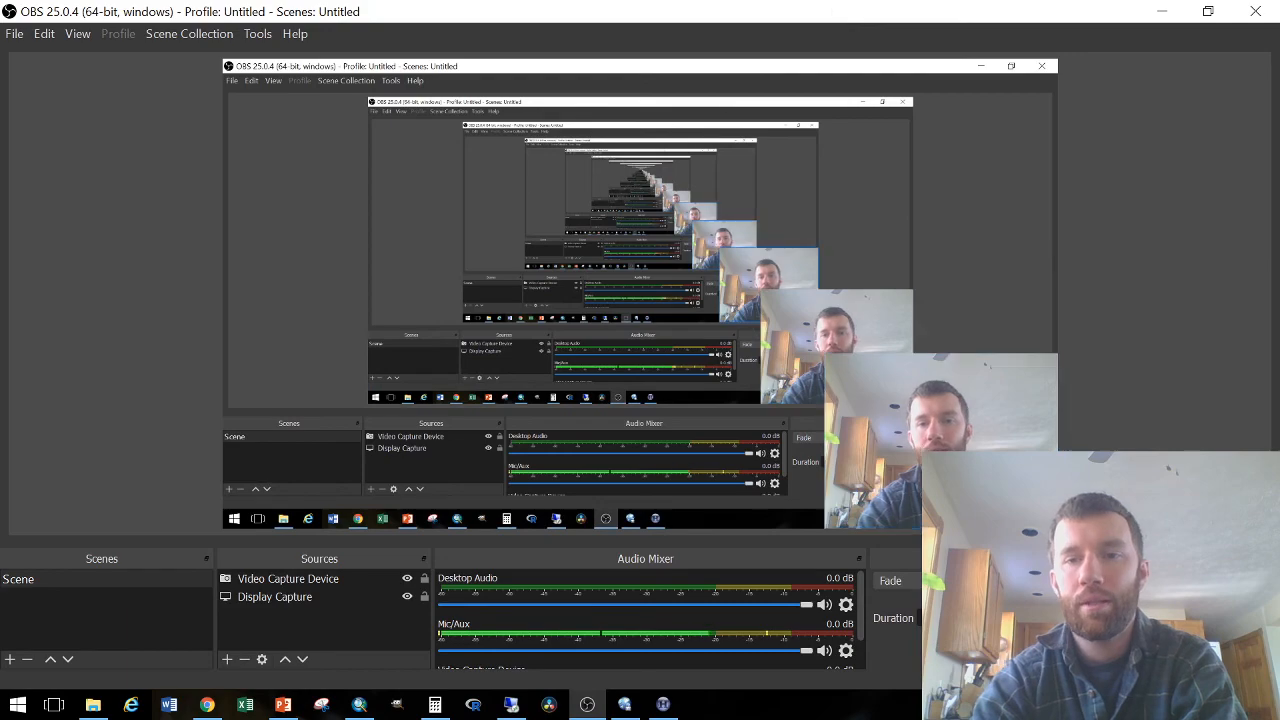